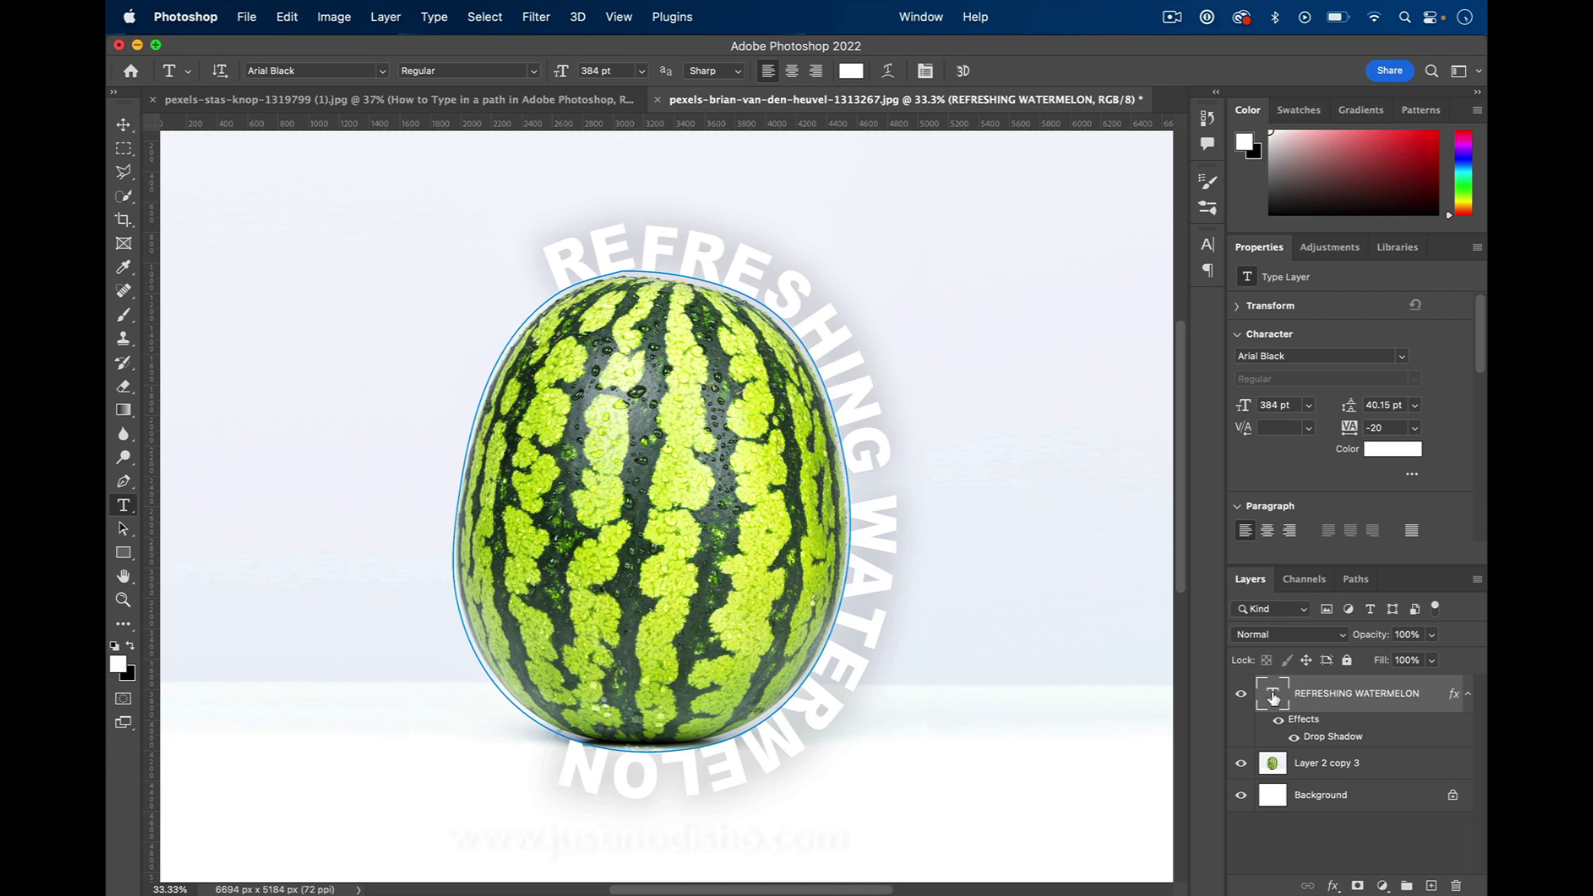
# - Delete the old REFRESHING WATERMELON type layer and select the watermelon with Select > Subject
pyautogui.doubleClick(1274, 697)
pyautogui.press('Escape')
pyautogui.press('BackSpace')
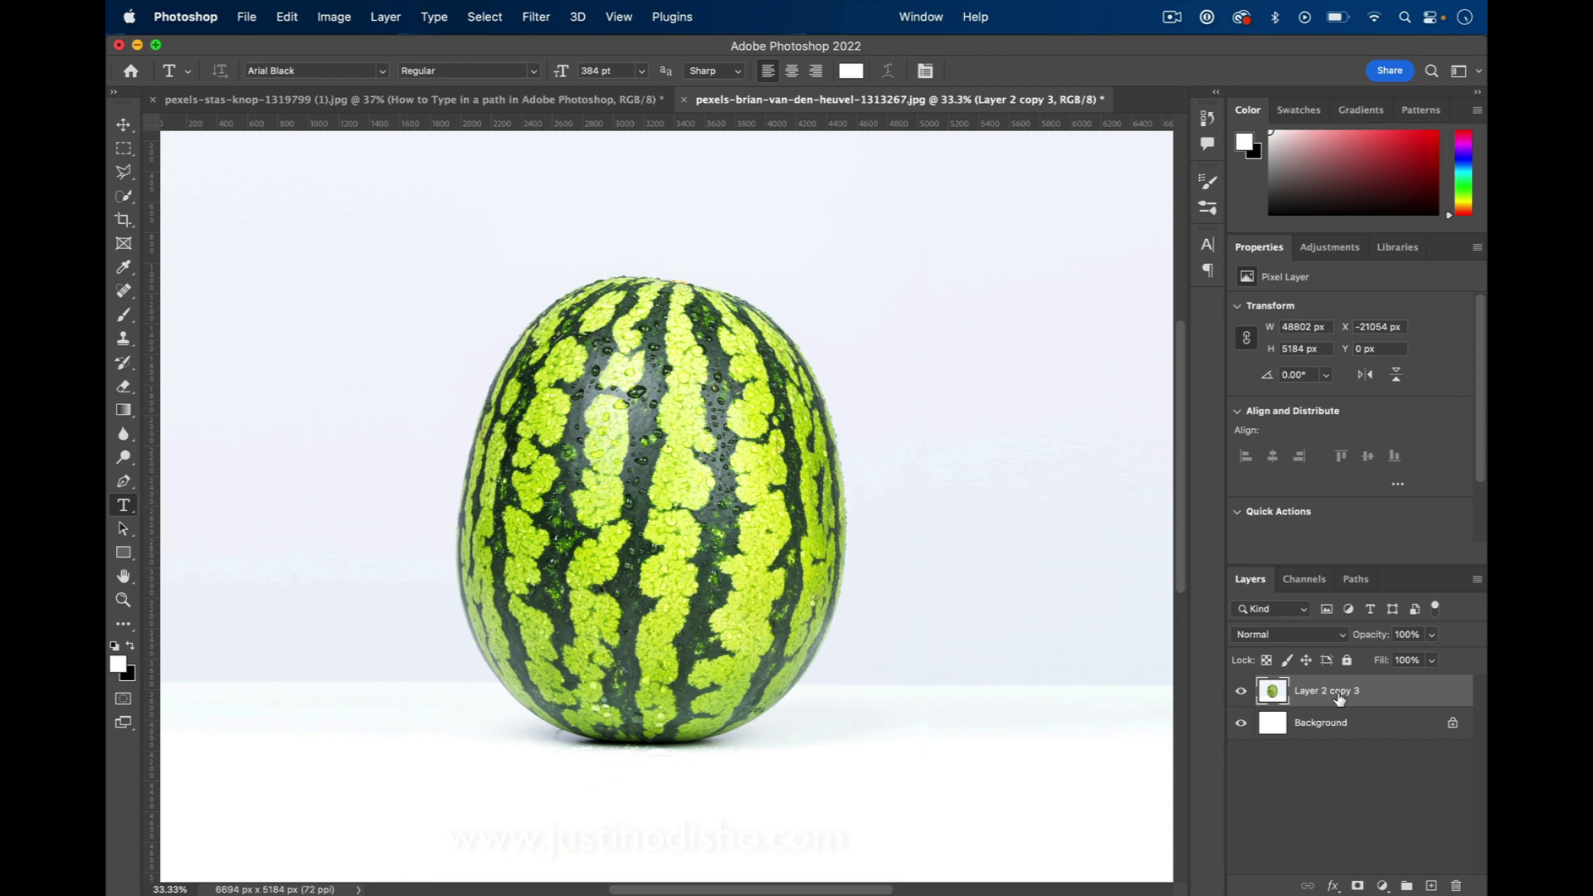
pyautogui.click(496, 17)
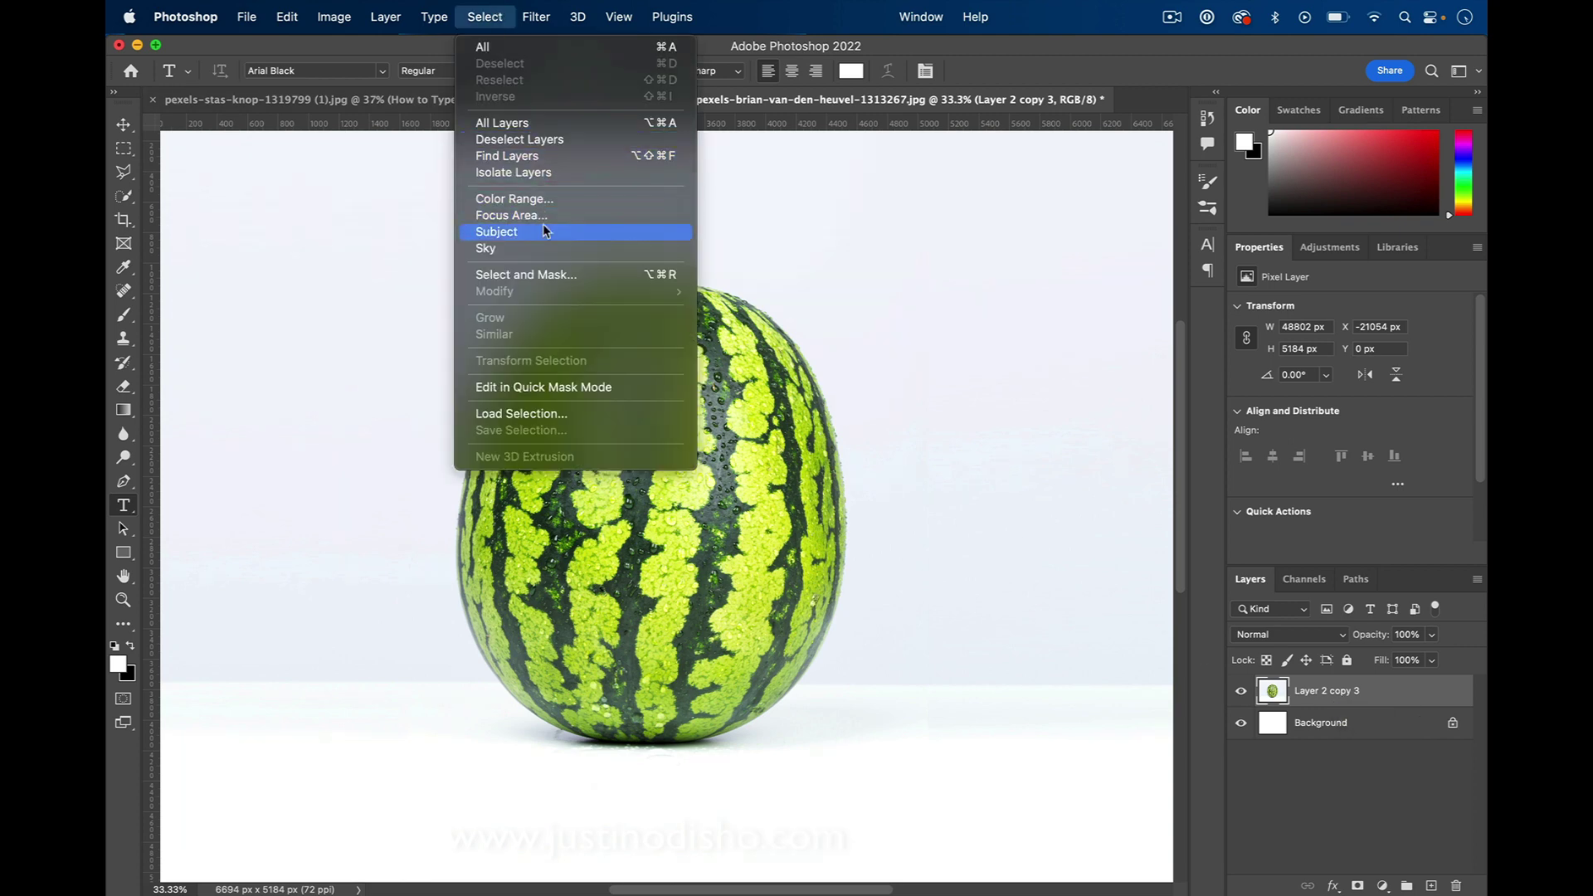
pyautogui.click(541, 234)
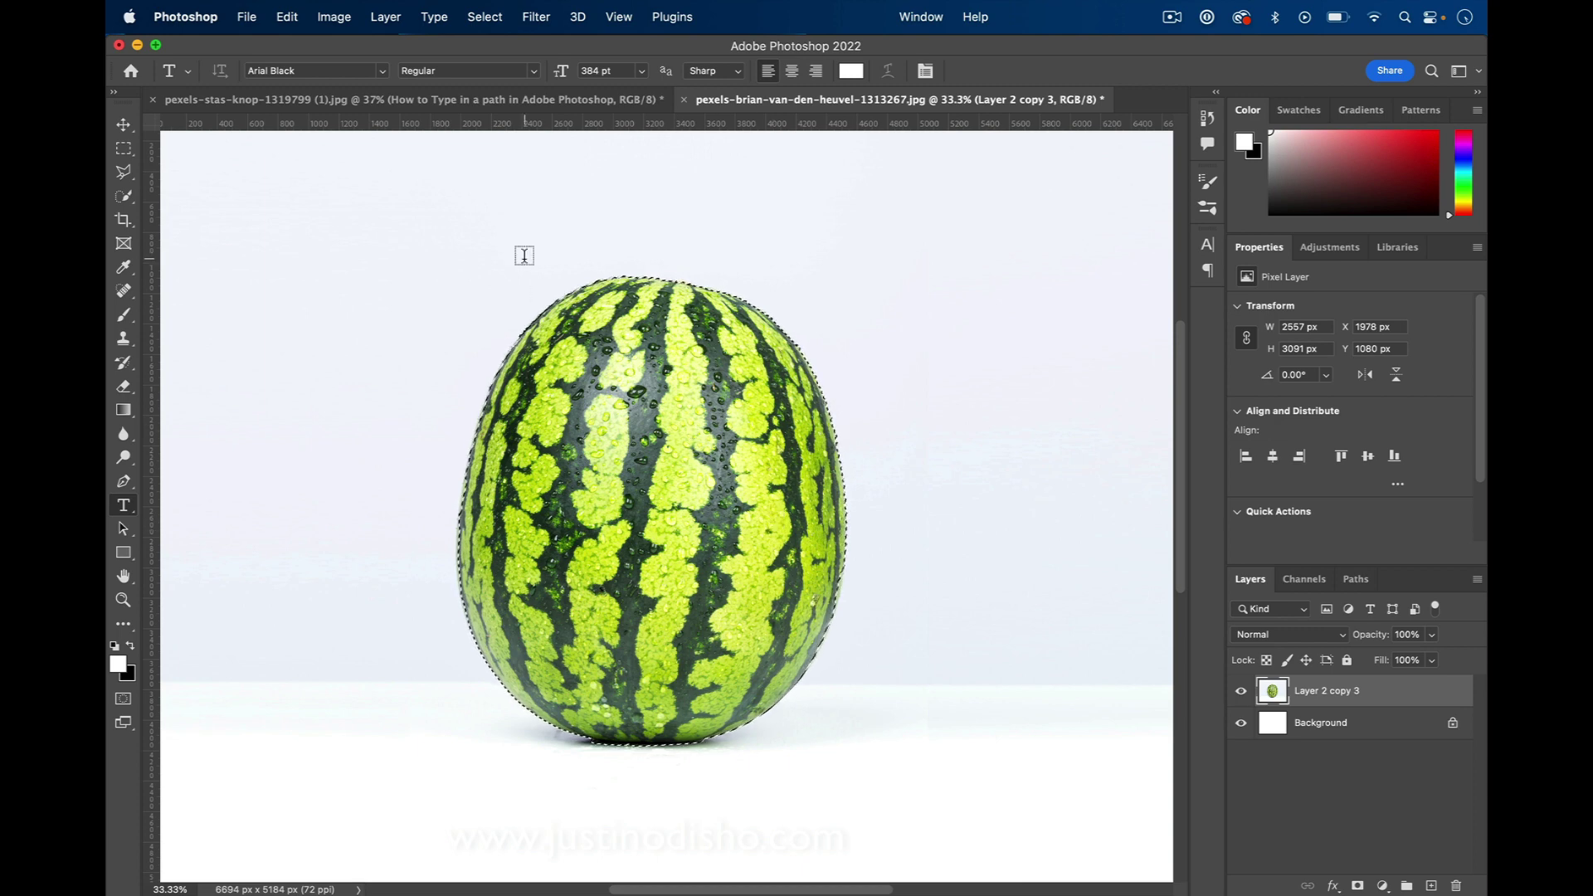
# - Expand the watermelon selection by 50 pixels using Select > Modify > Expand
pyautogui.click(485, 17)
pyautogui.moveTo(550, 293)
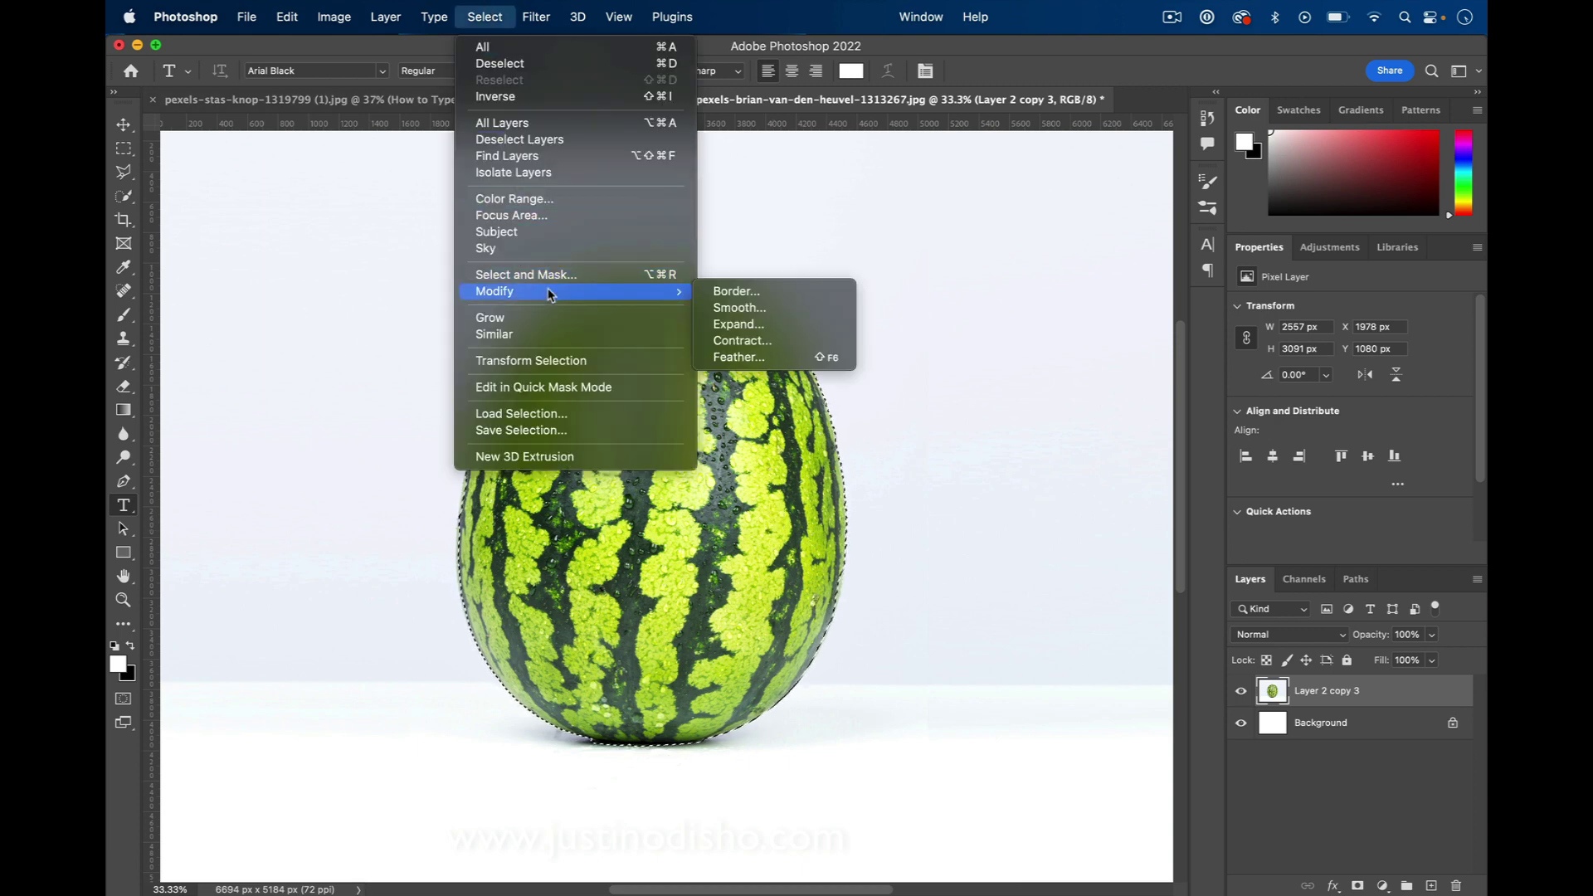
pyautogui.click(741, 326)
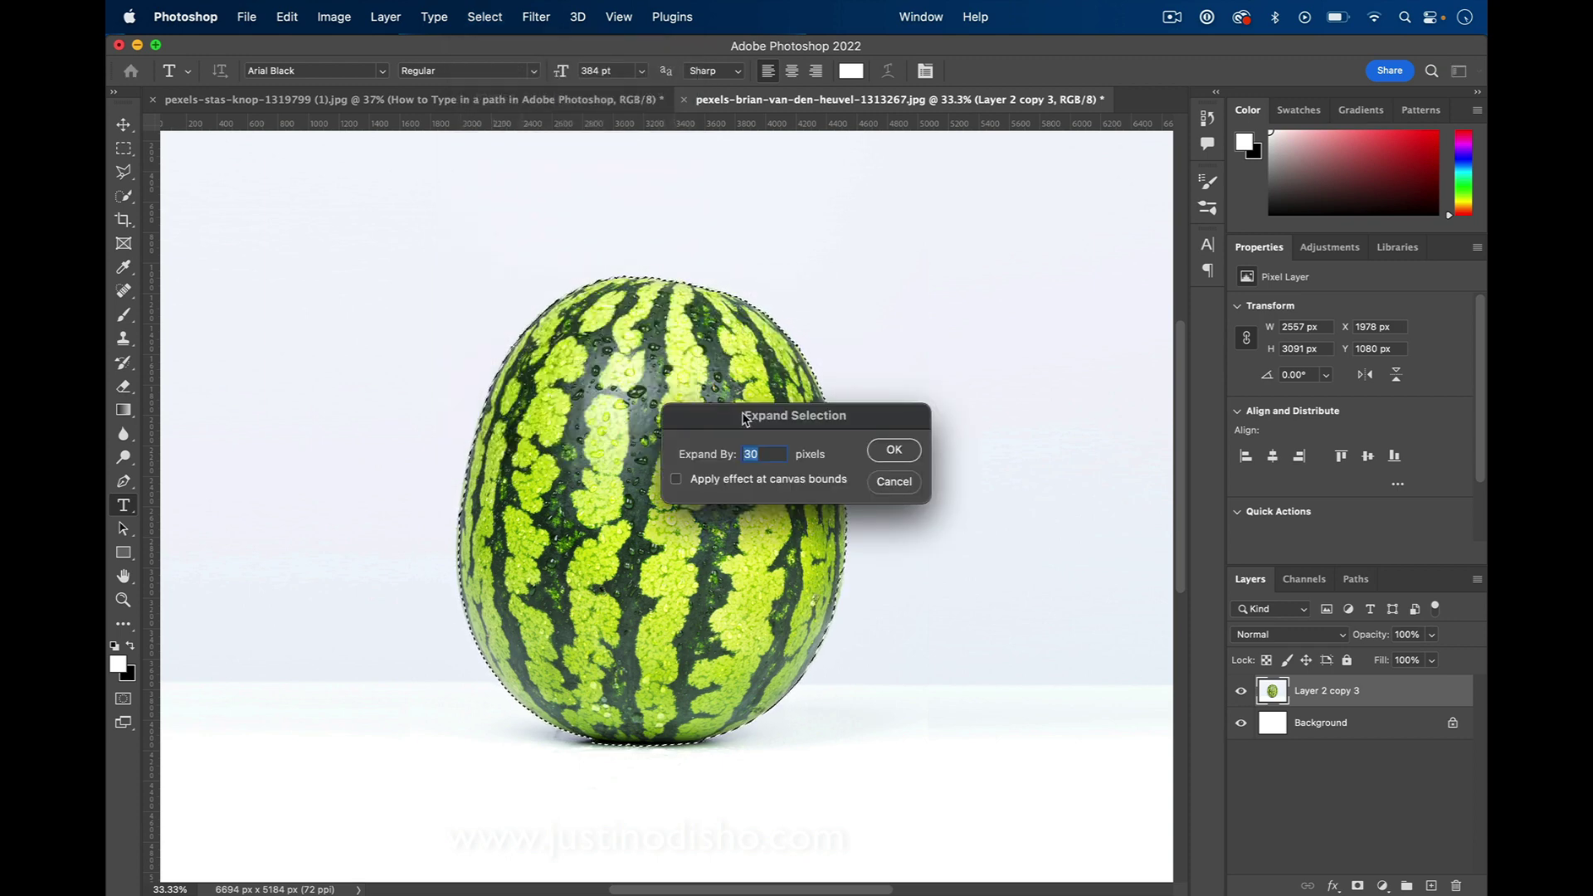
pyautogui.write('50')
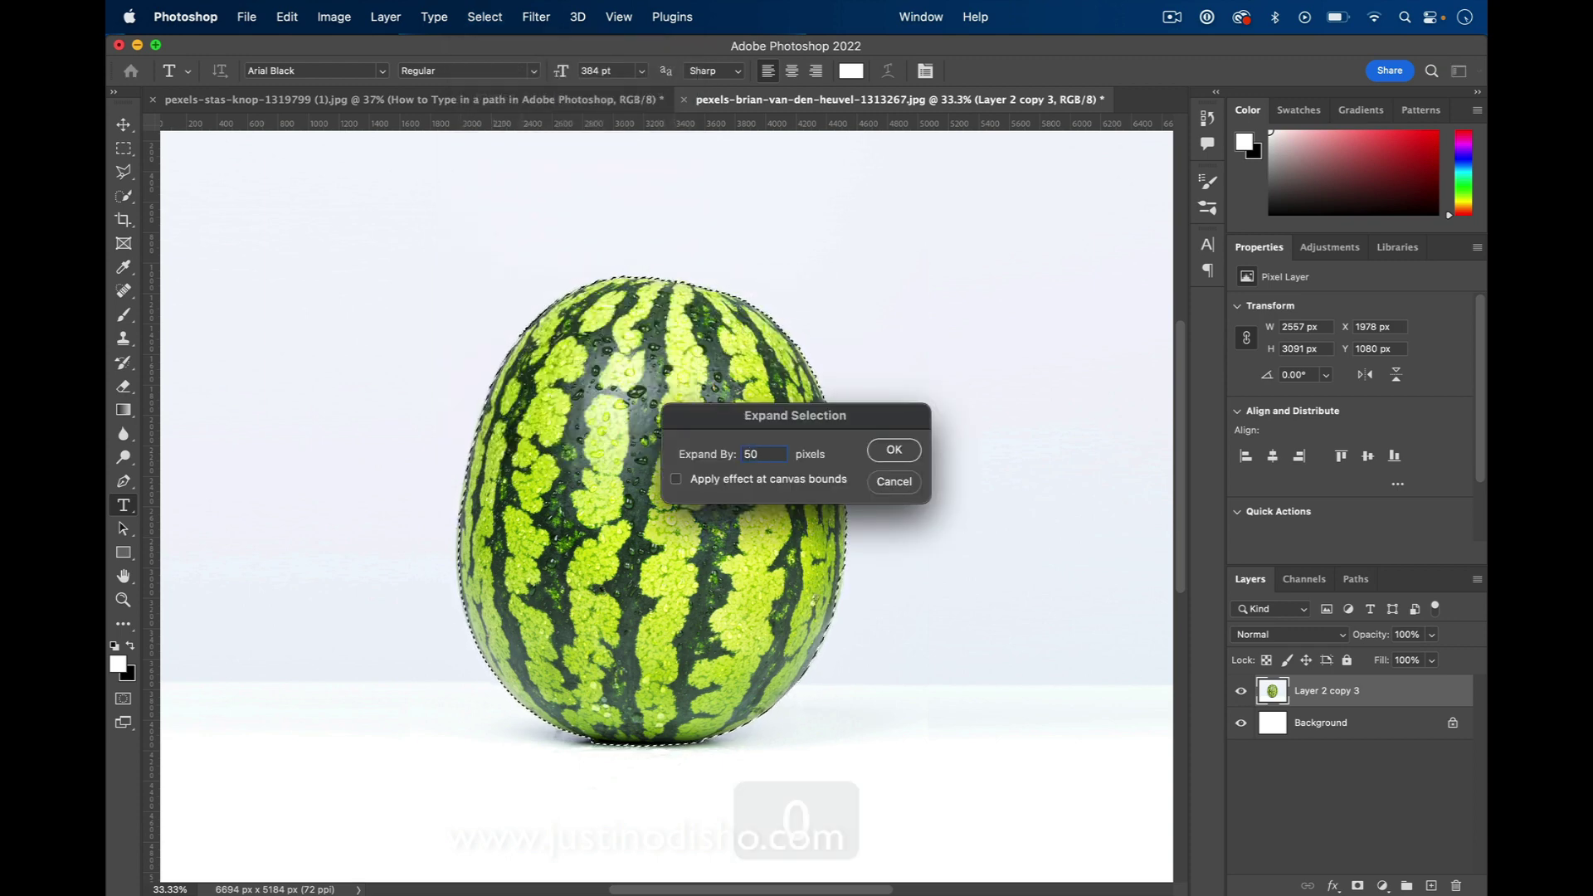
pyautogui.press('Return')
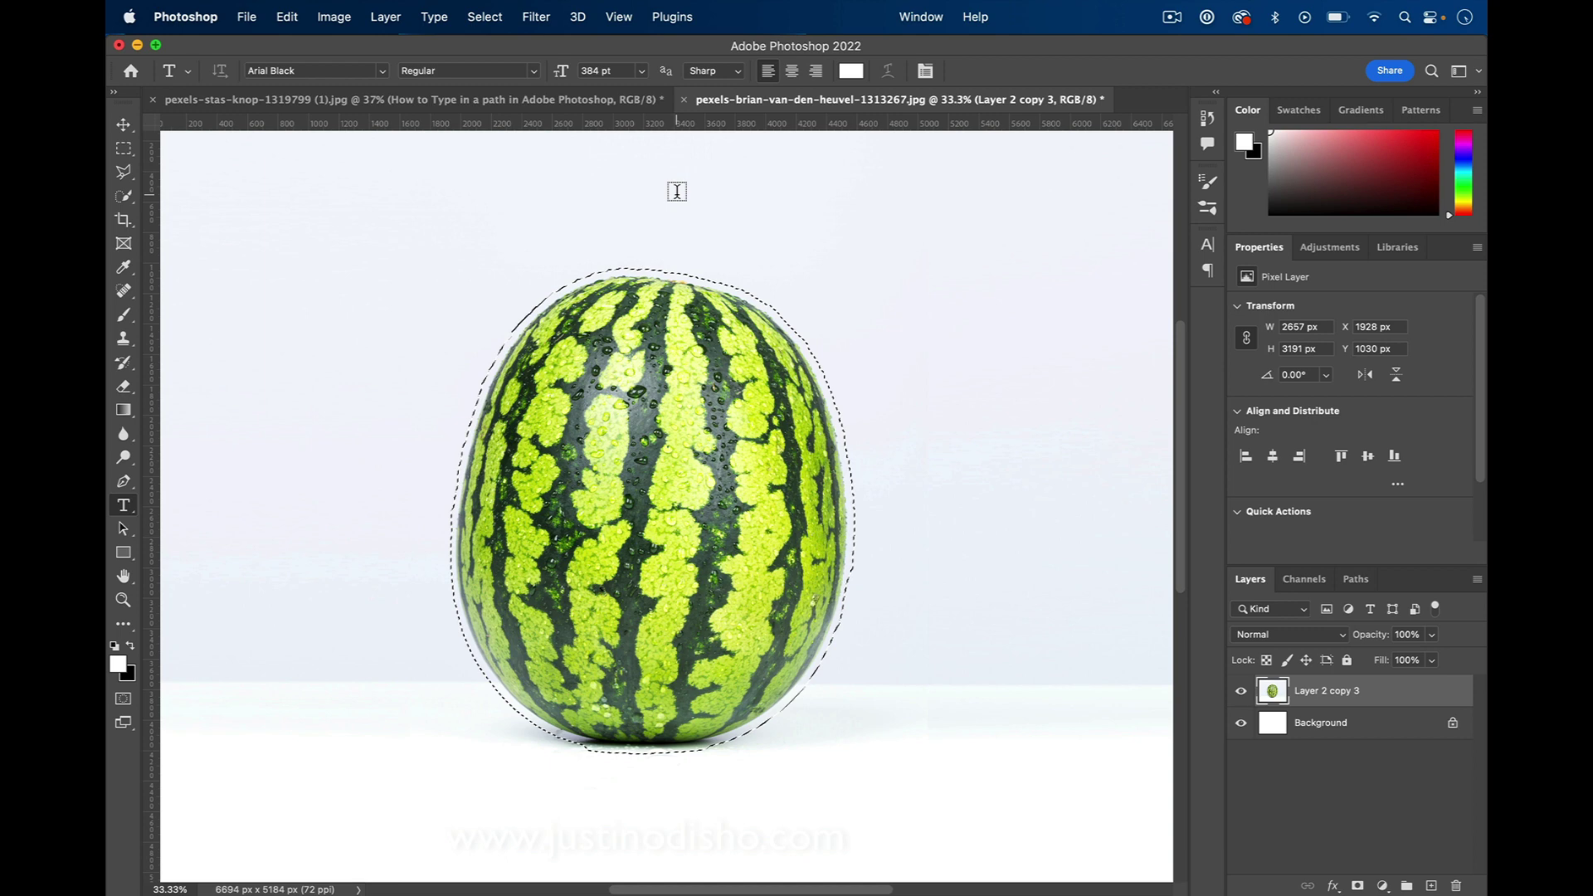
# - Smooth the expanded selection with a 20-pixel sample radius via Select > Modify > Smooth
pyautogui.click(498, 6)
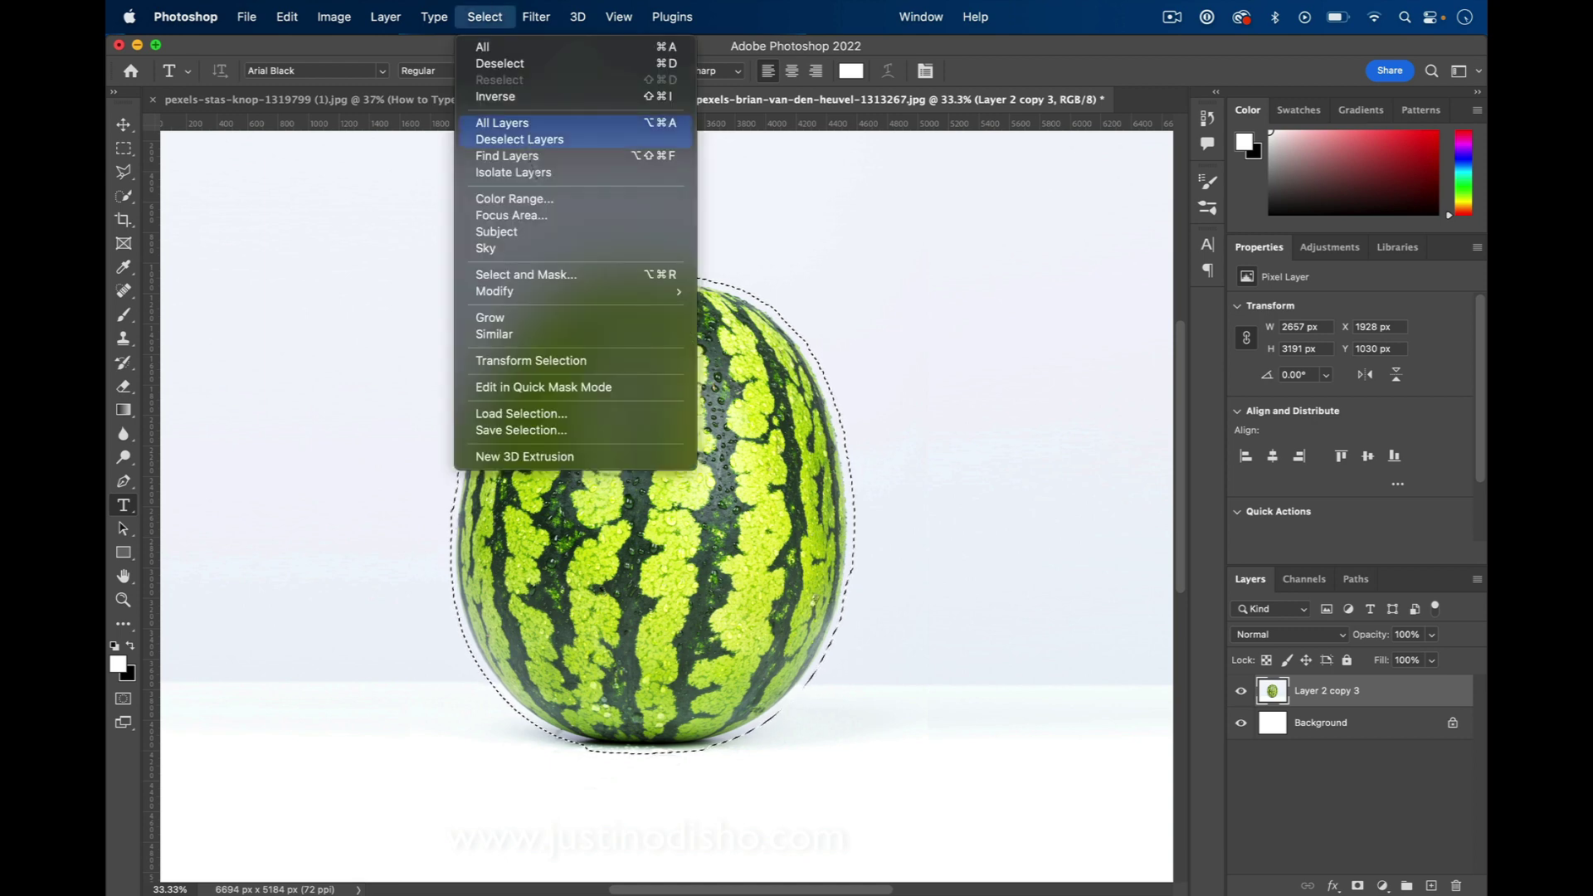
pyautogui.moveTo(586, 299)
pyautogui.click(764, 310)
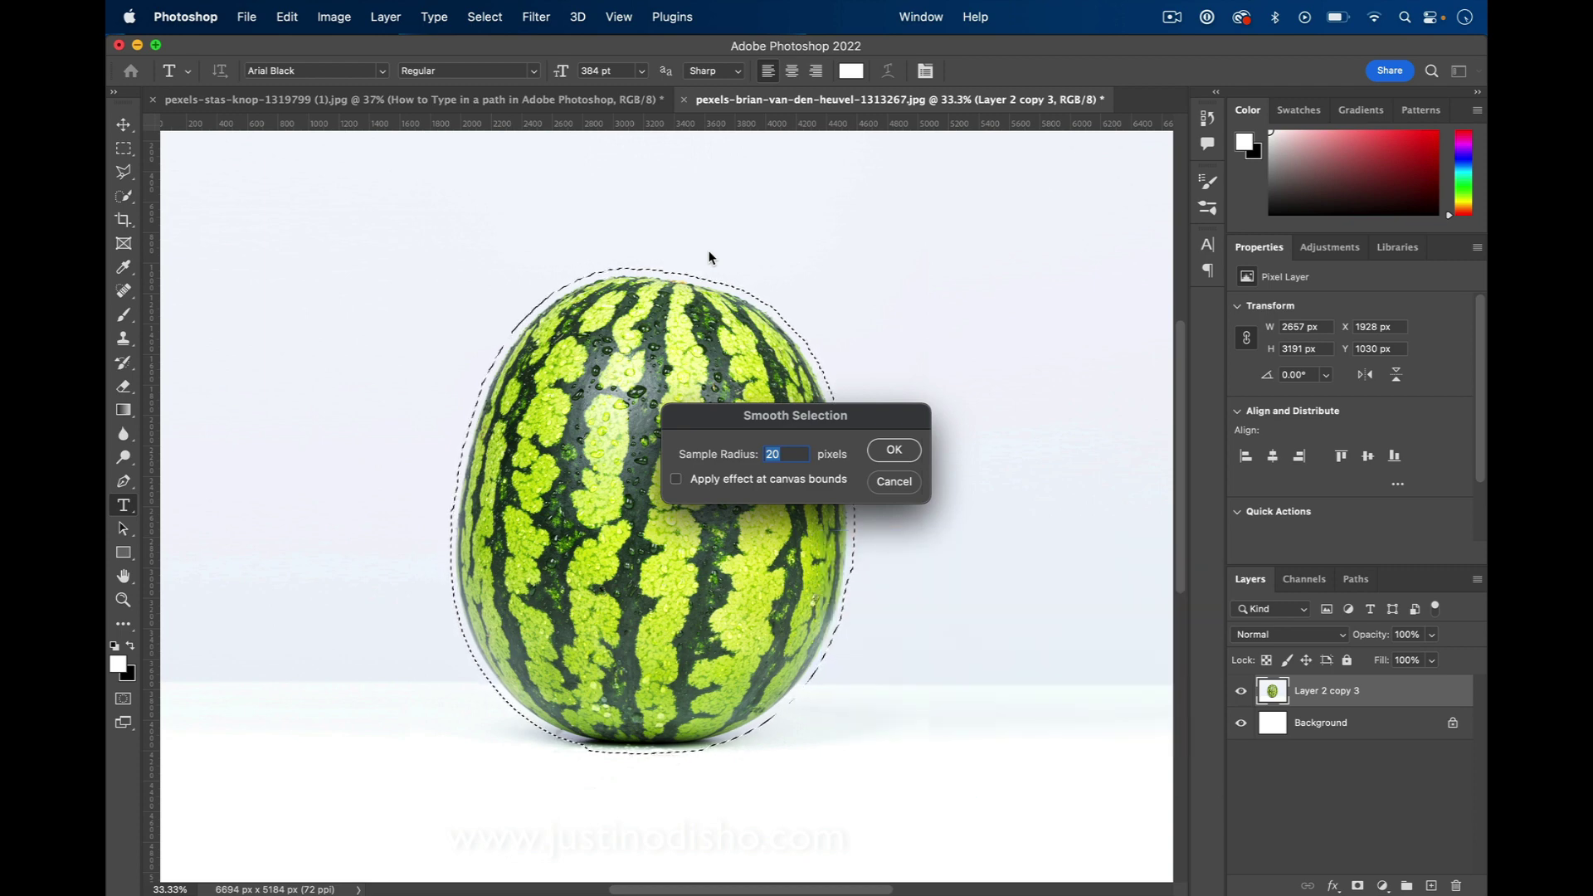
pyautogui.press('Return')
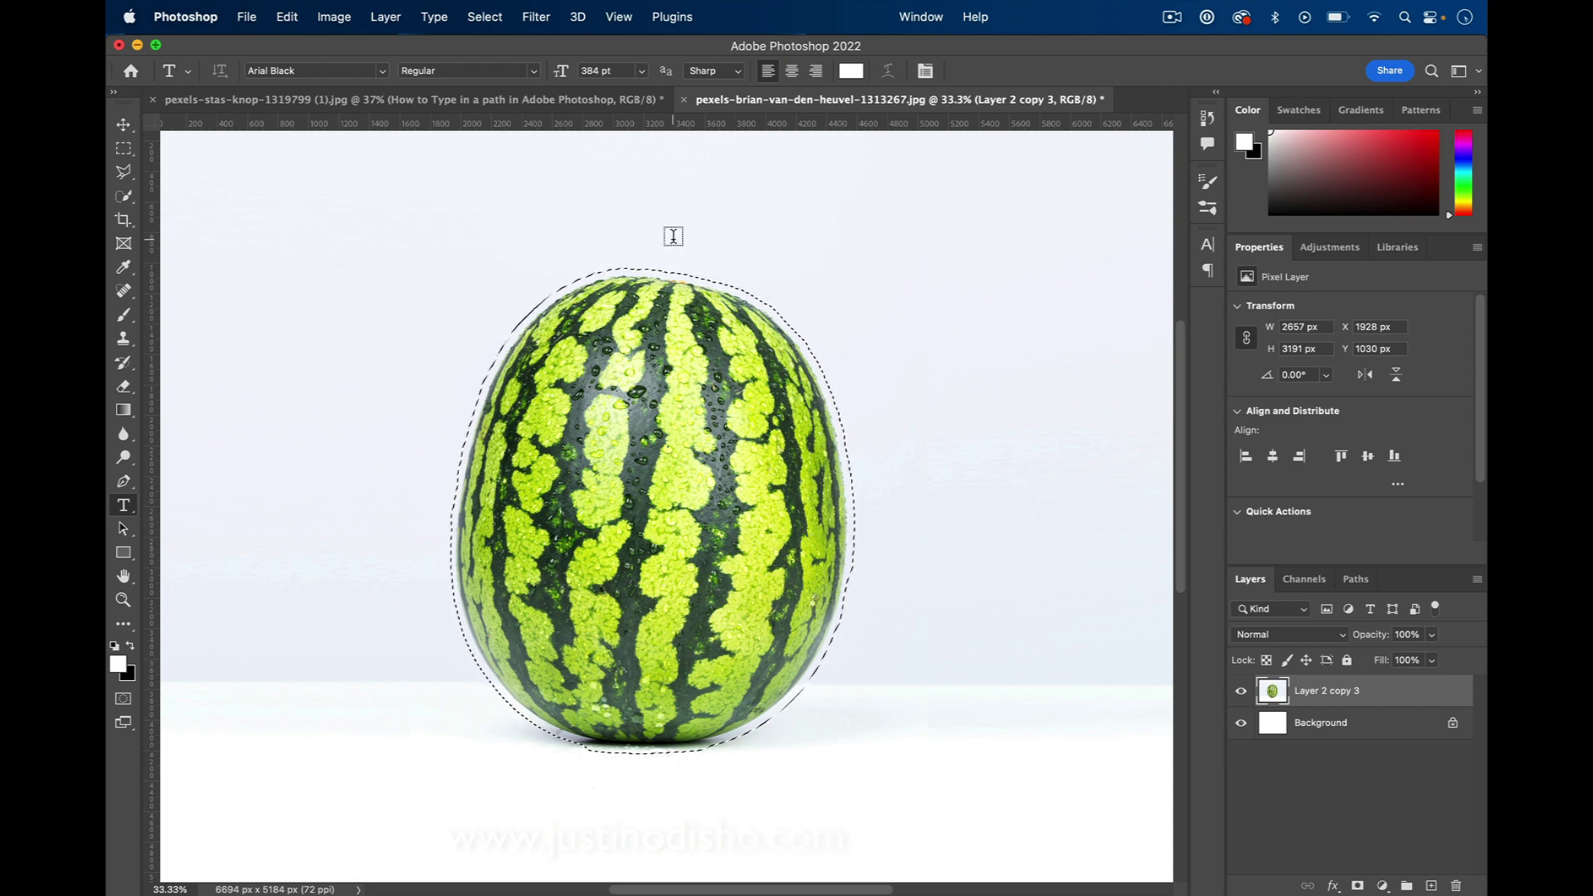
# - With the Rectangular Marquee tool, convert the selection into a work path at 10.0 tolerance
pyautogui.click(123, 149)
pyautogui.click(197, 147)
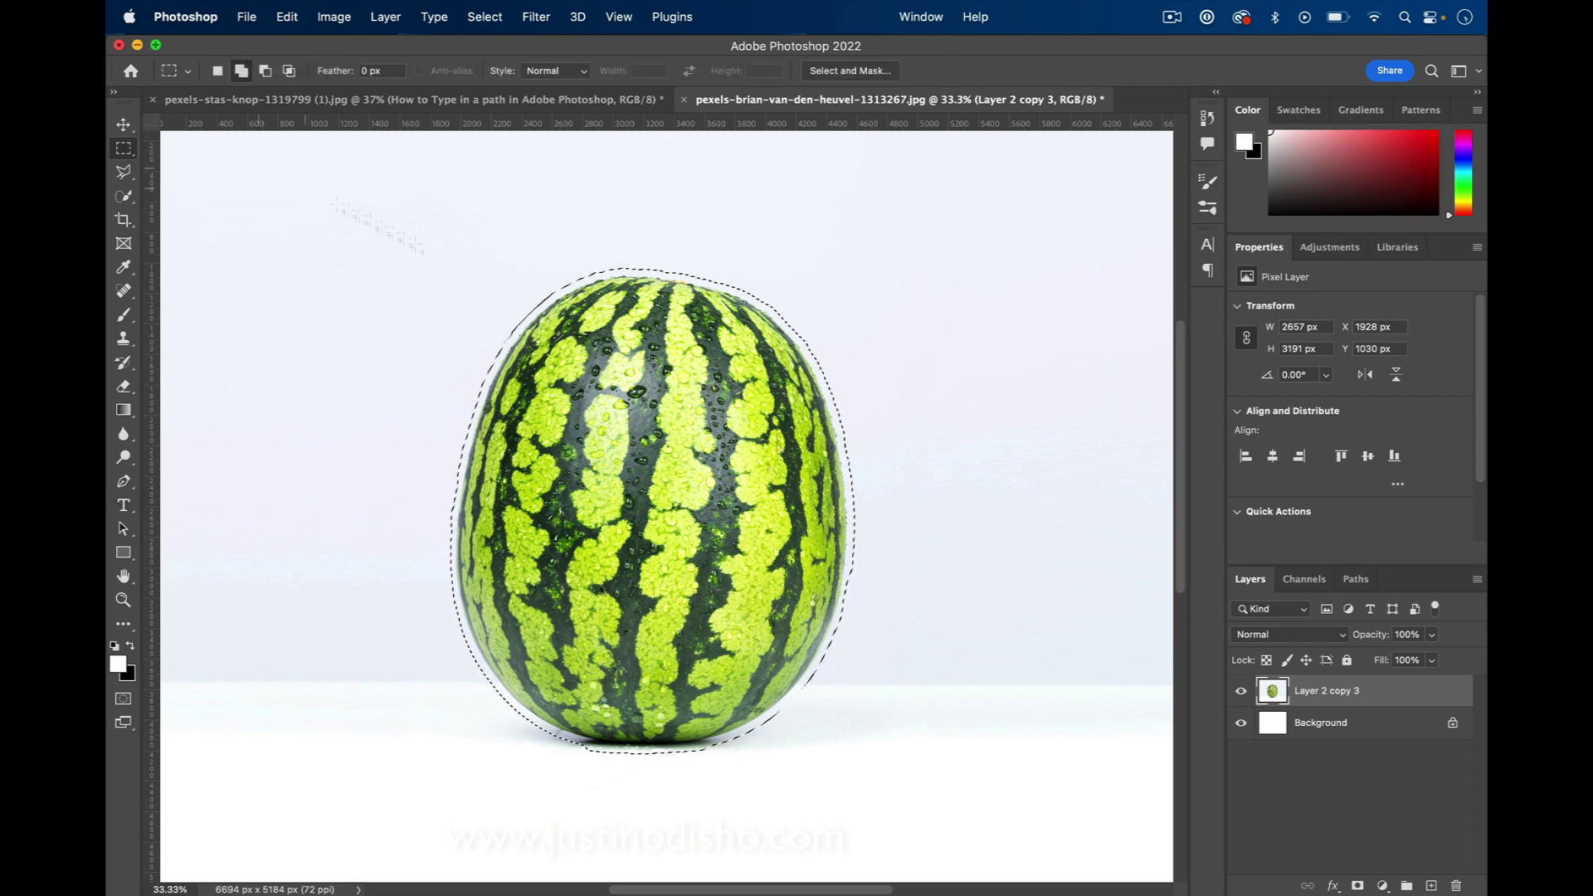
pyautogui.rightClick(680, 276)
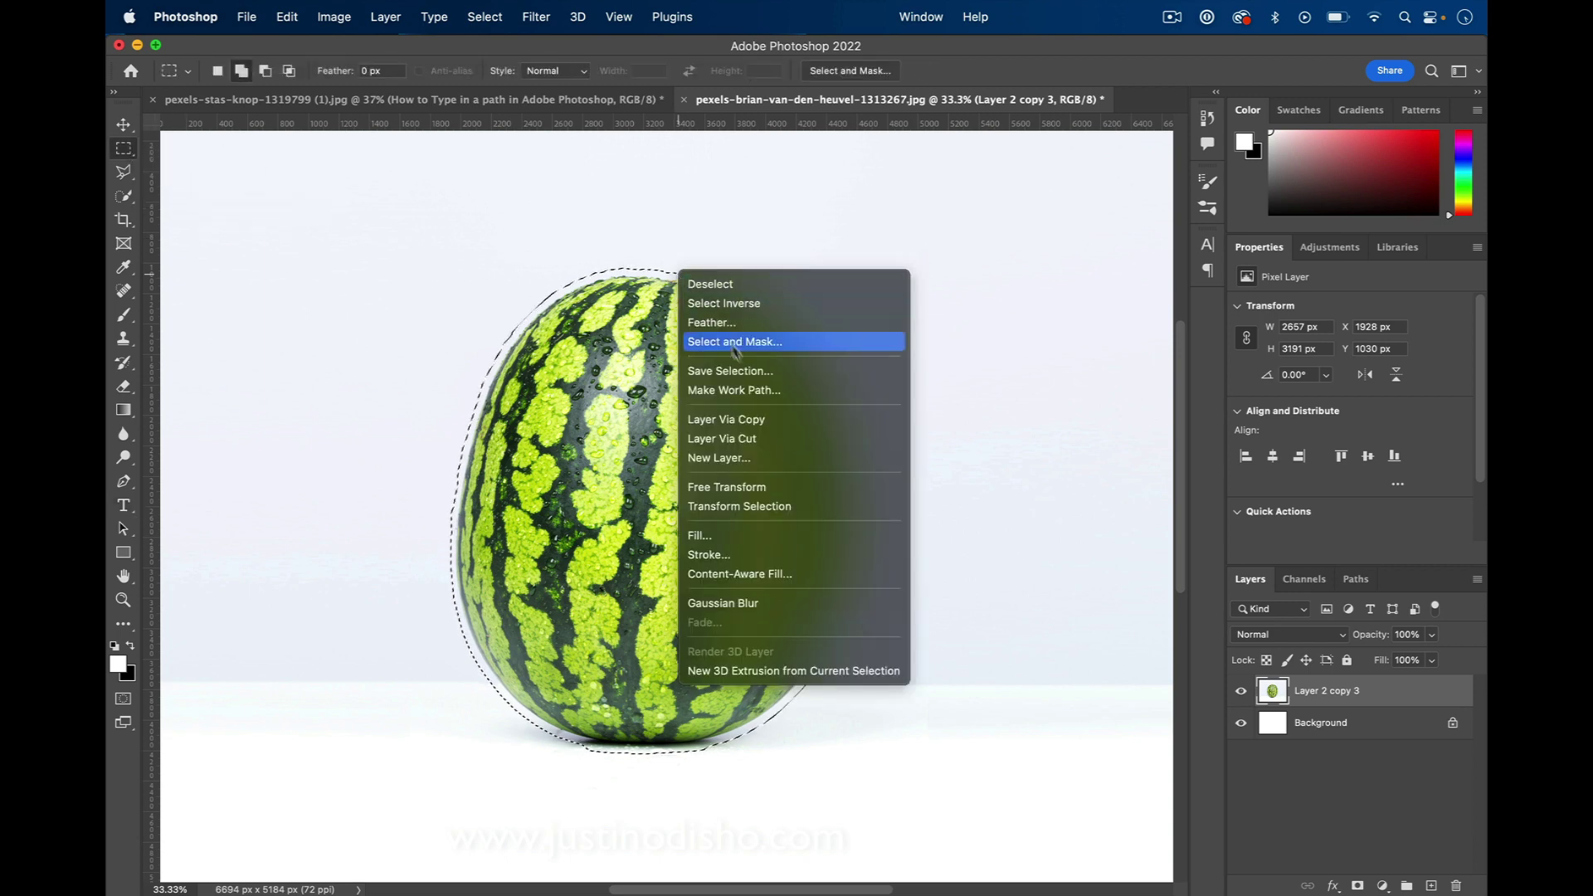
pyautogui.click(737, 391)
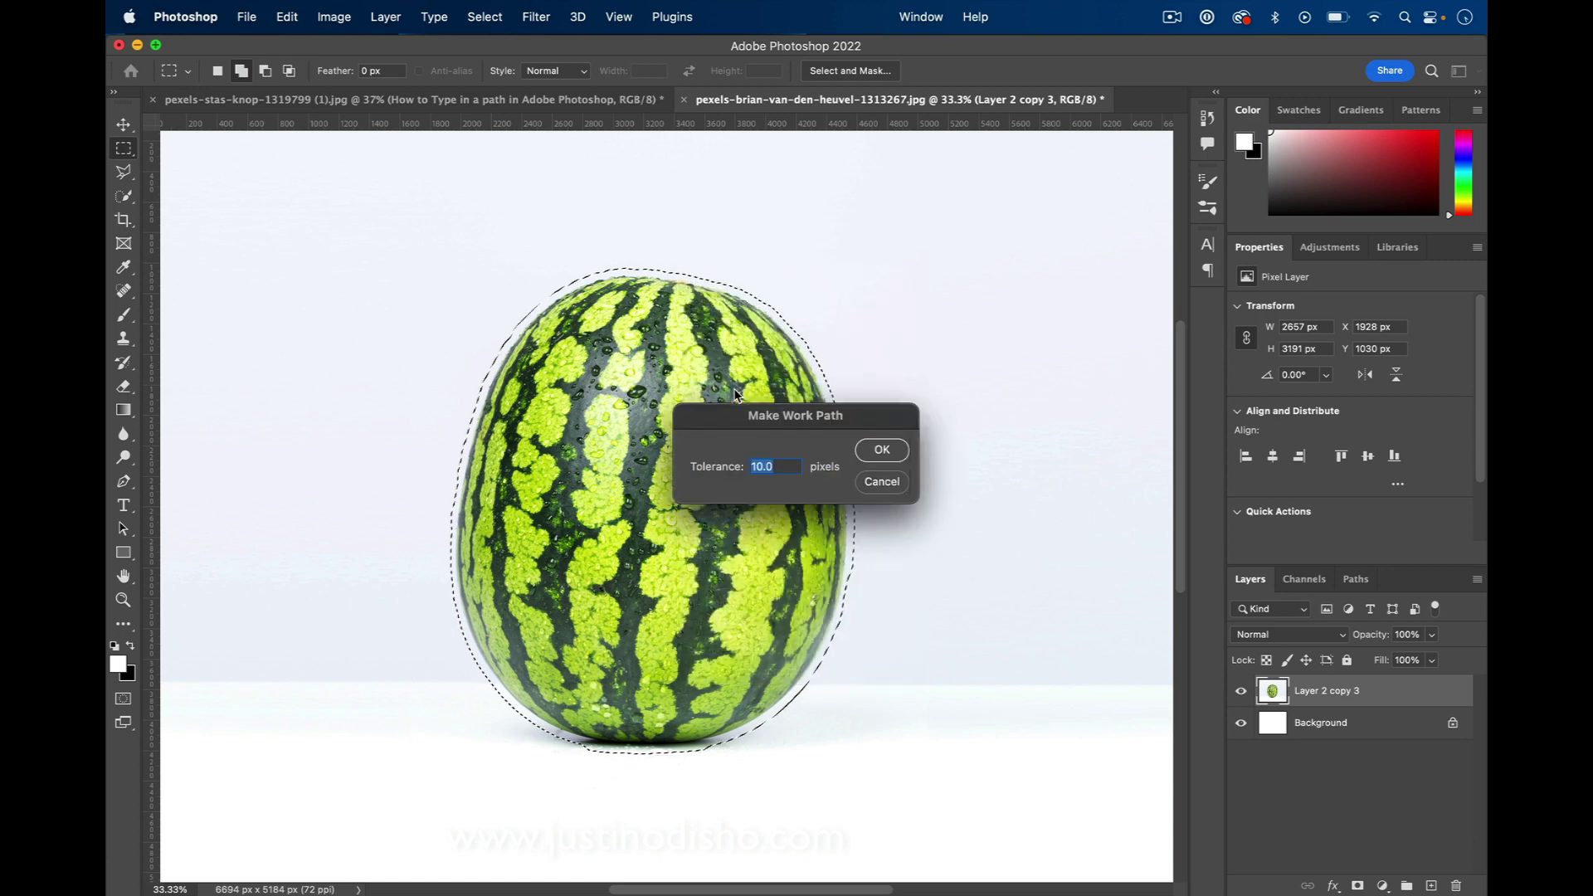
pyautogui.moveTo(760, 419); pyautogui.dragTo(886, 207)
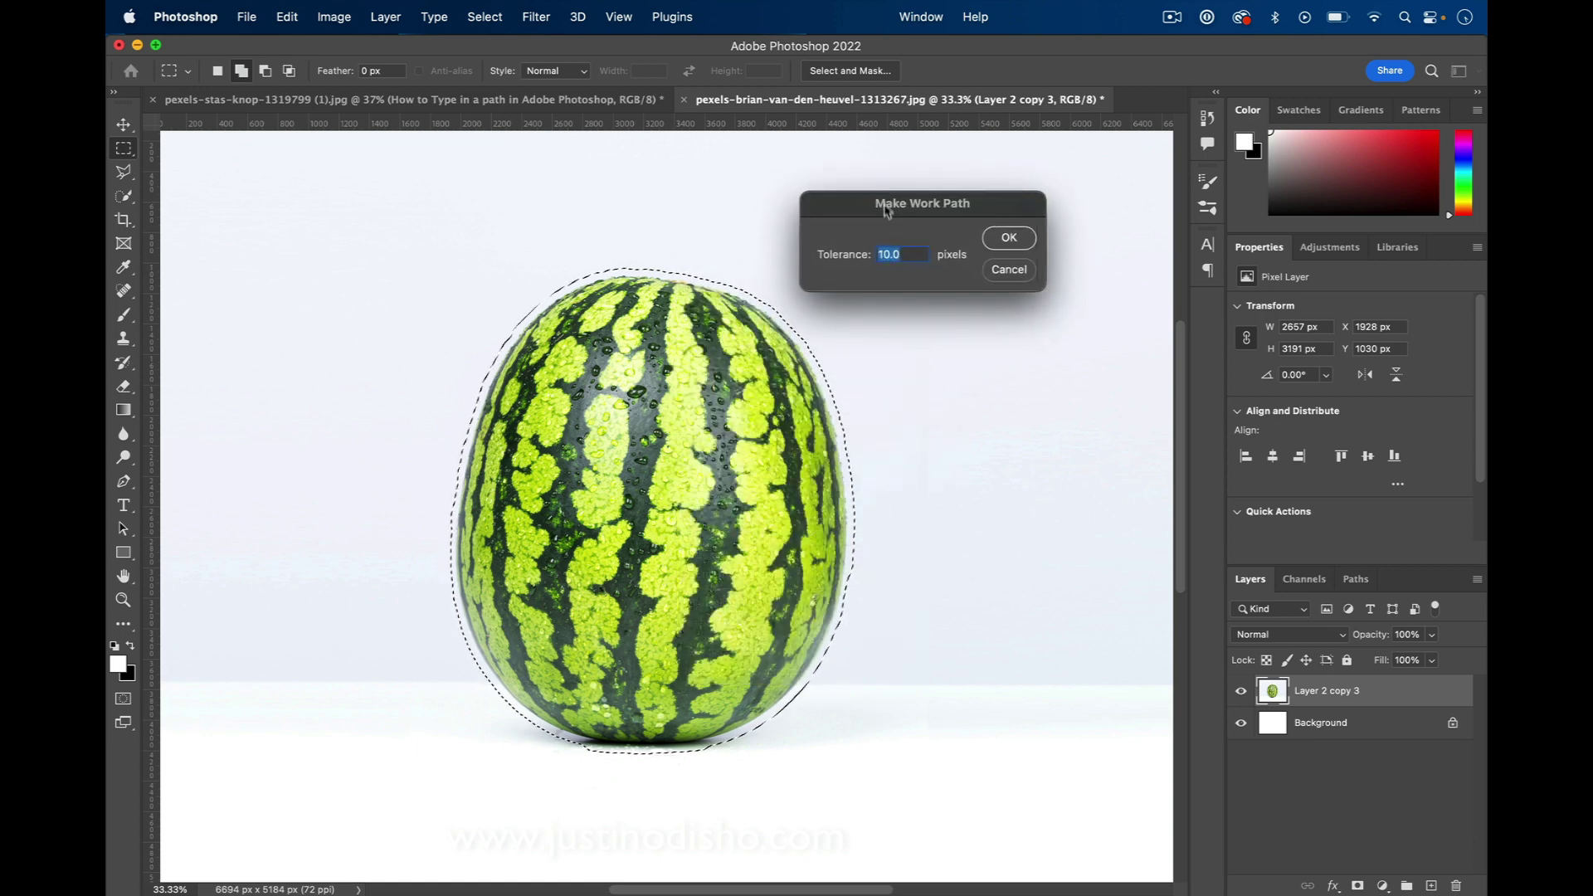
pyautogui.click(906, 257)
pyautogui.click(819, 257)
pyautogui.click(916, 254)
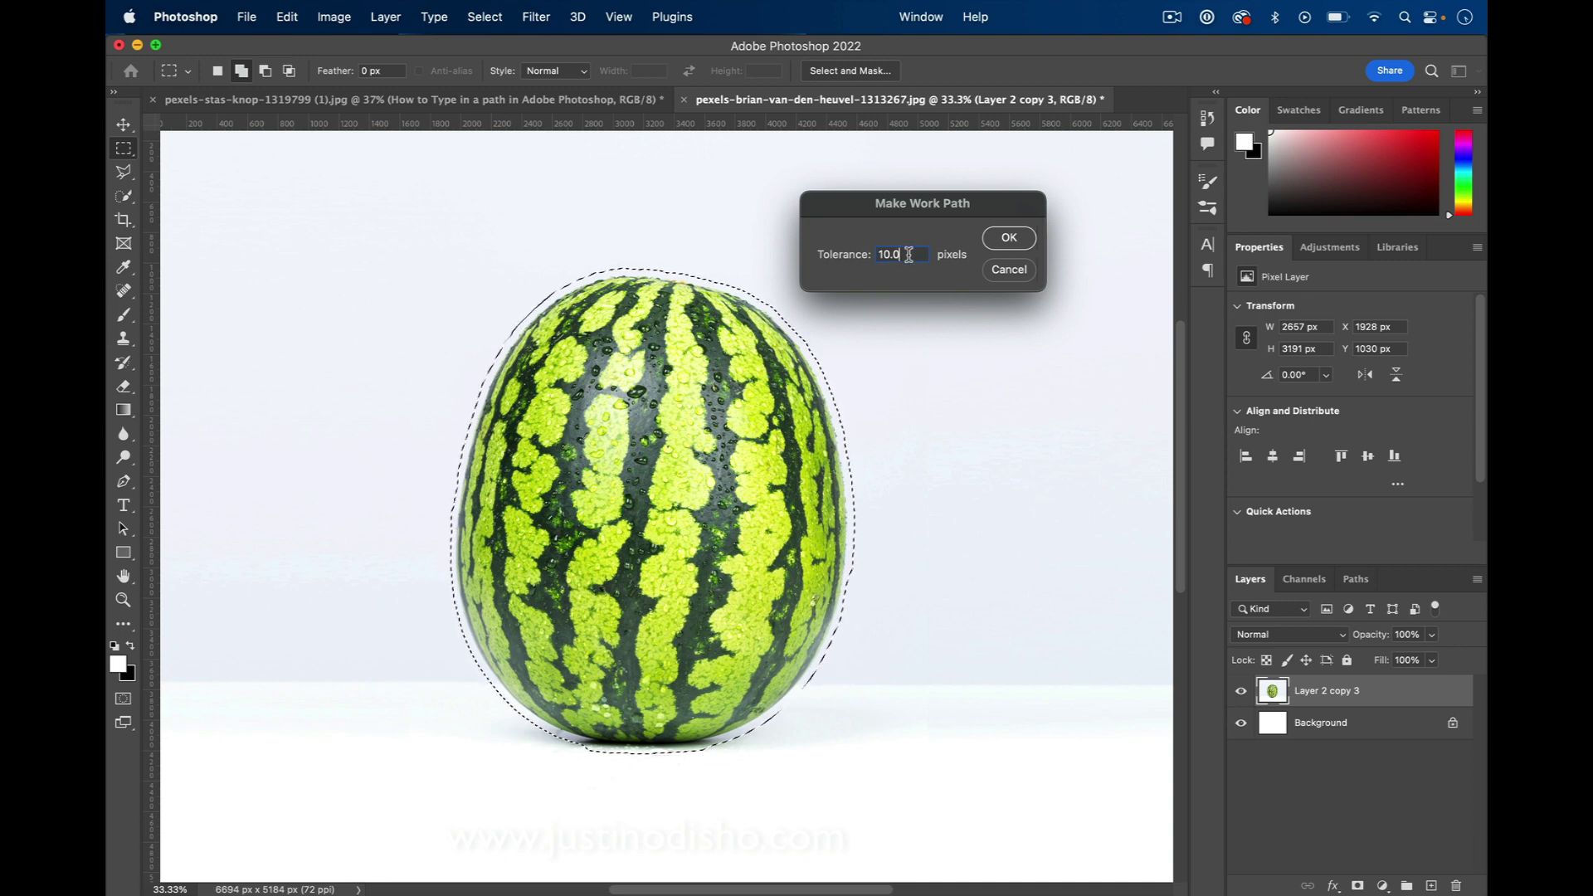
pyautogui.click(1009, 238)
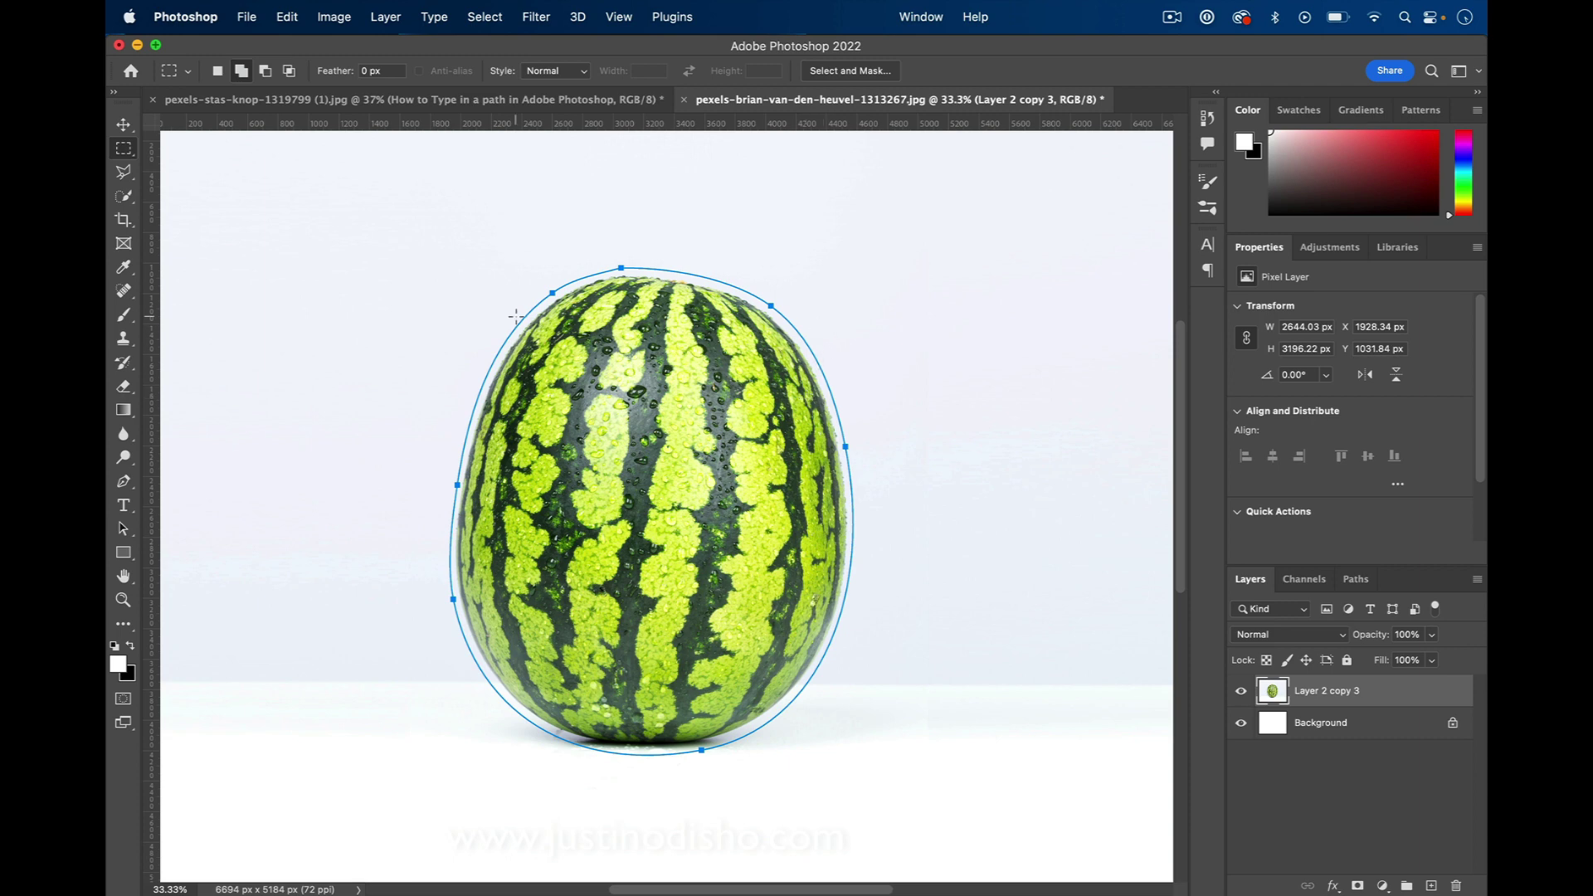
# - Type WATERMELON along the top of the path with the Horizontal Type Tool and highlight it
pyautogui.moveTo(124, 505); pyautogui.dragTo(197, 501)
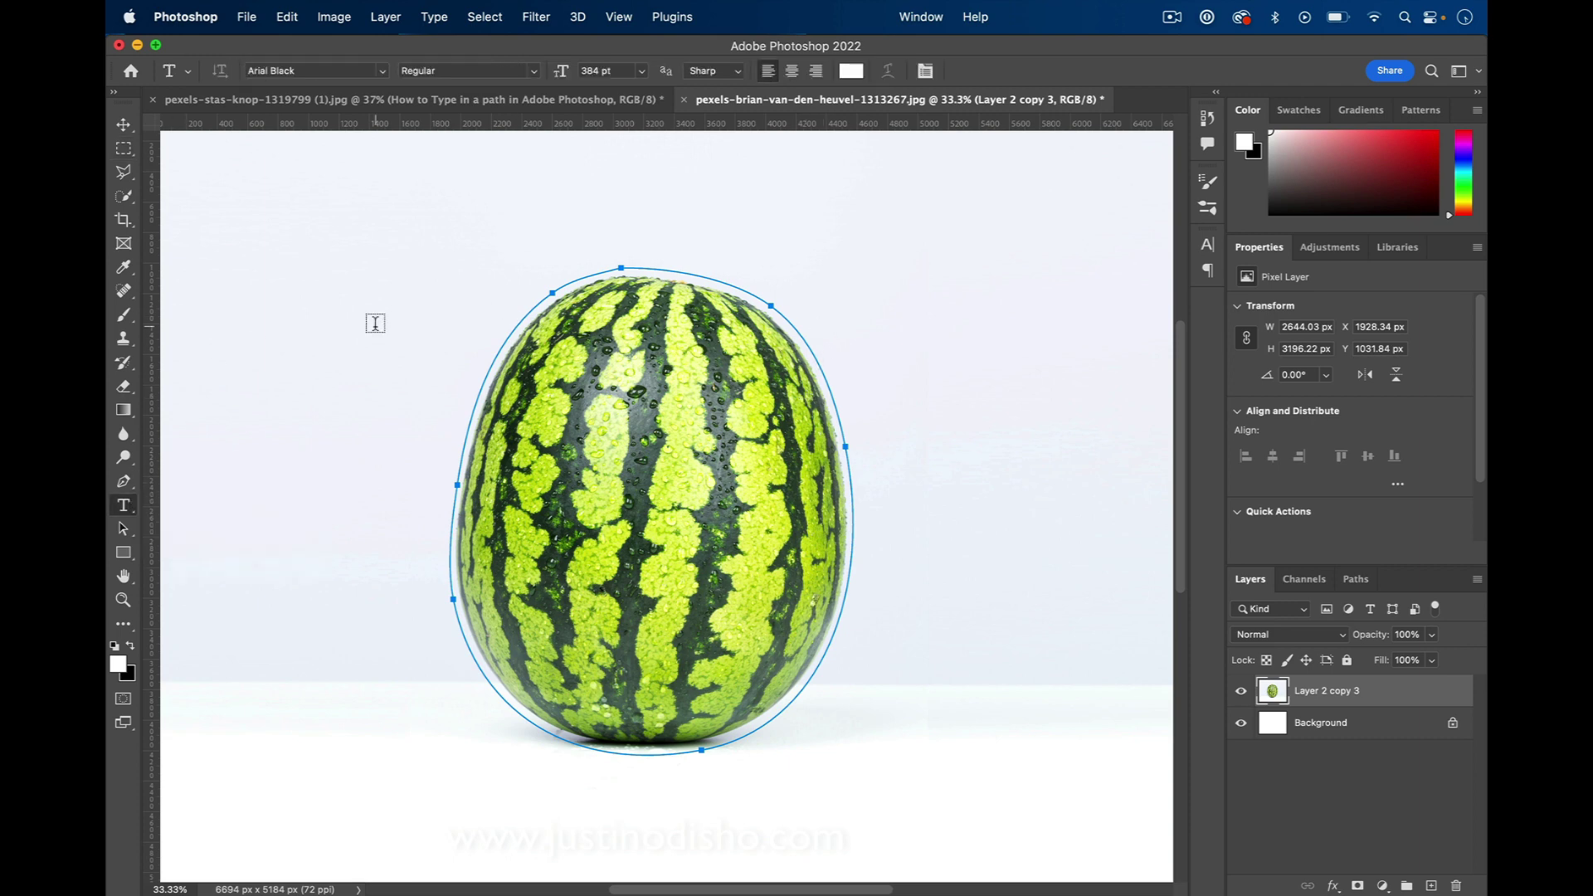
pyautogui.click(467, 424)
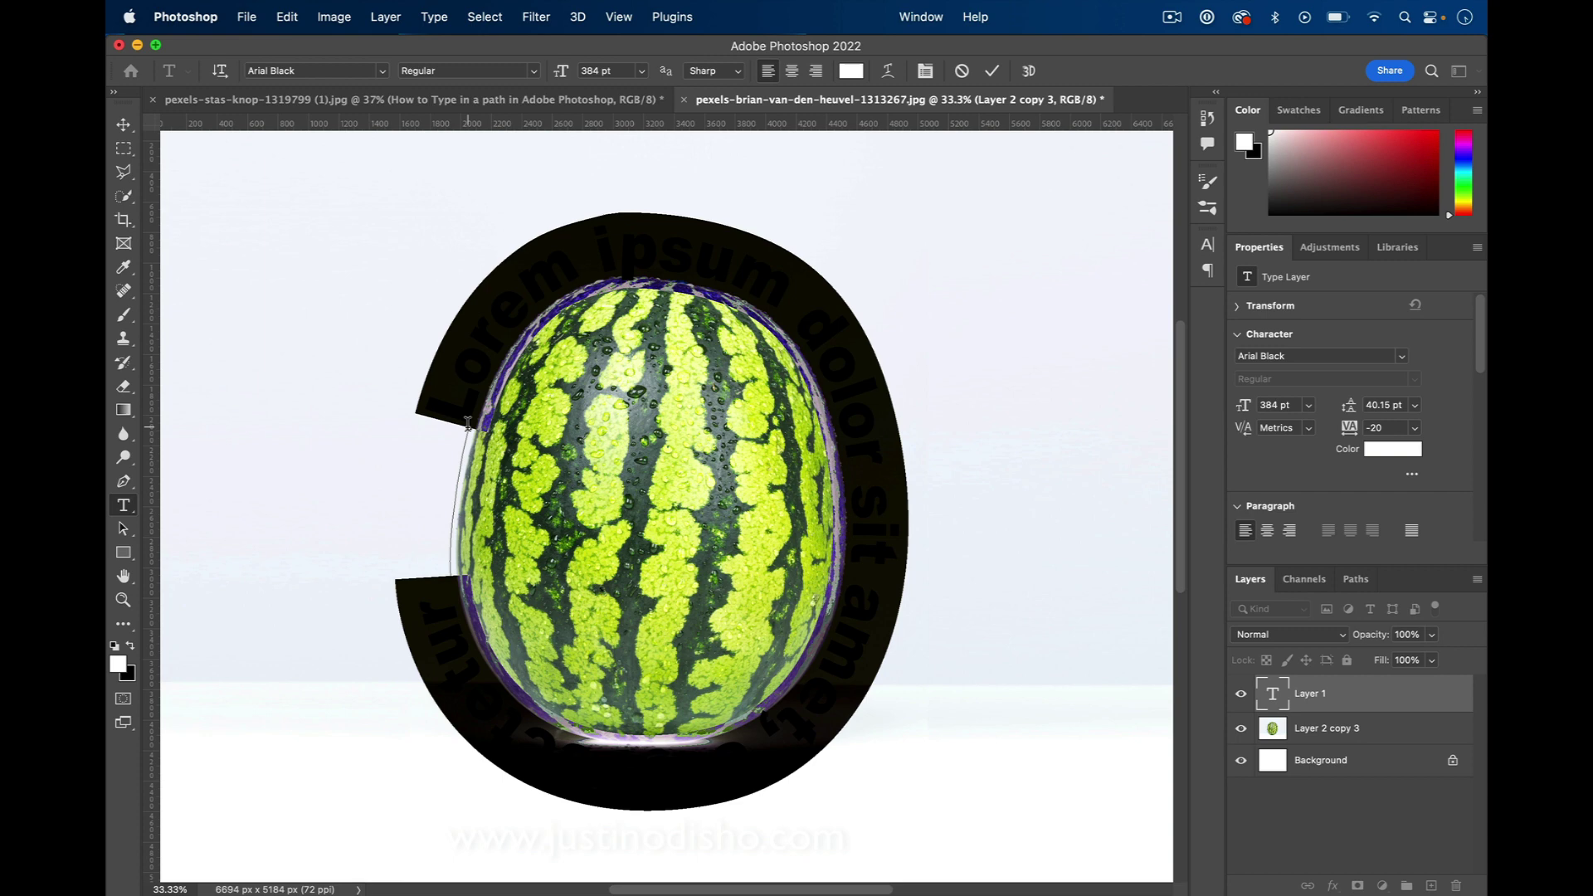
pyautogui.press('shift')
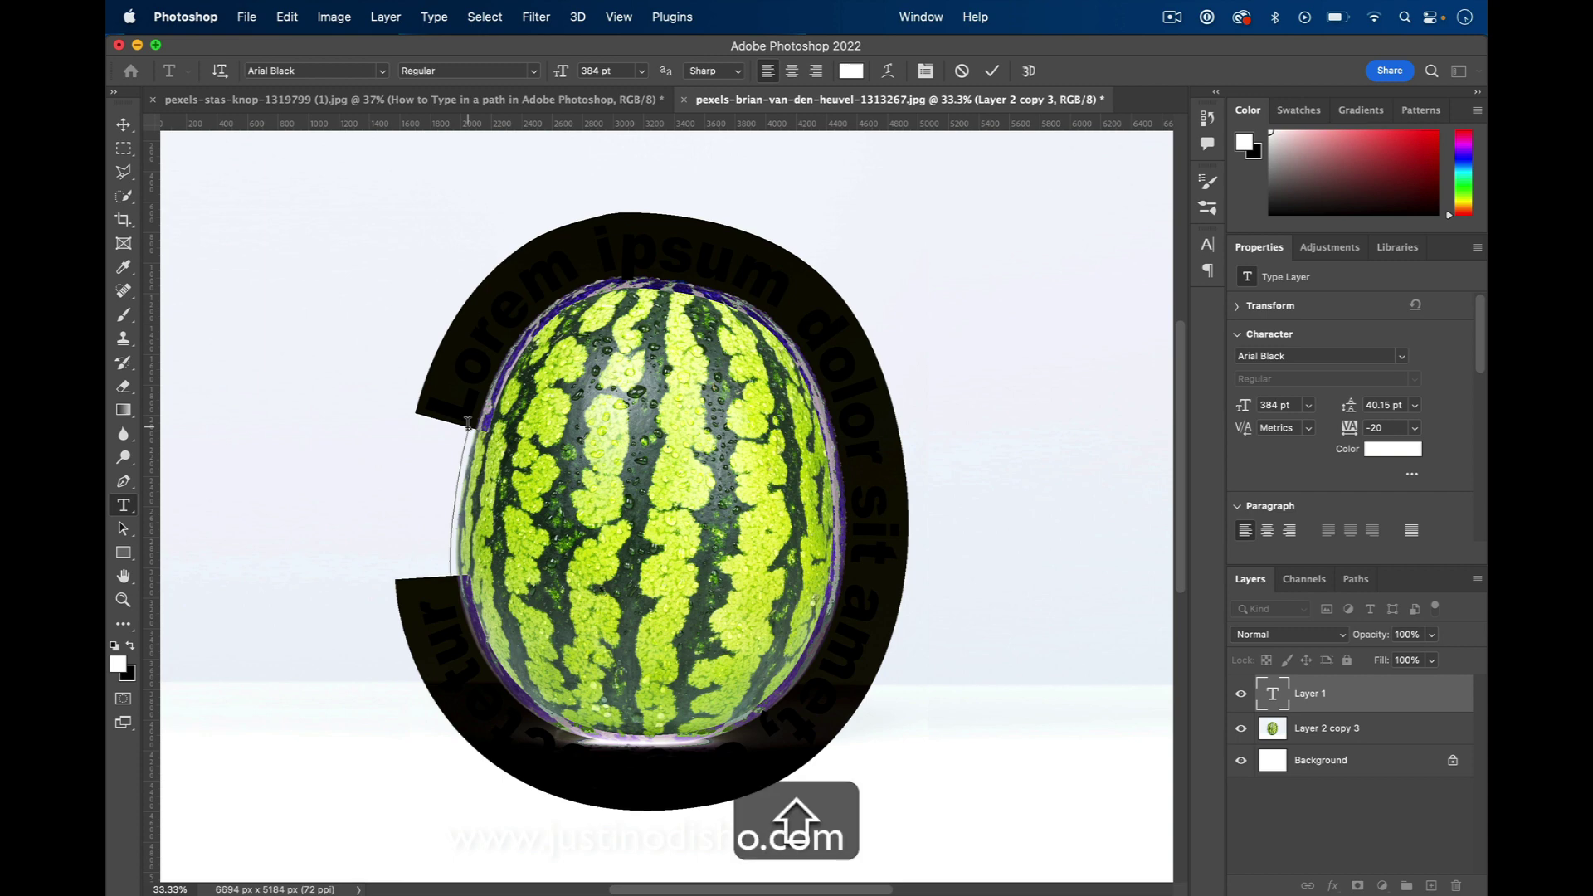
pyautogui.write('WATERMELON')
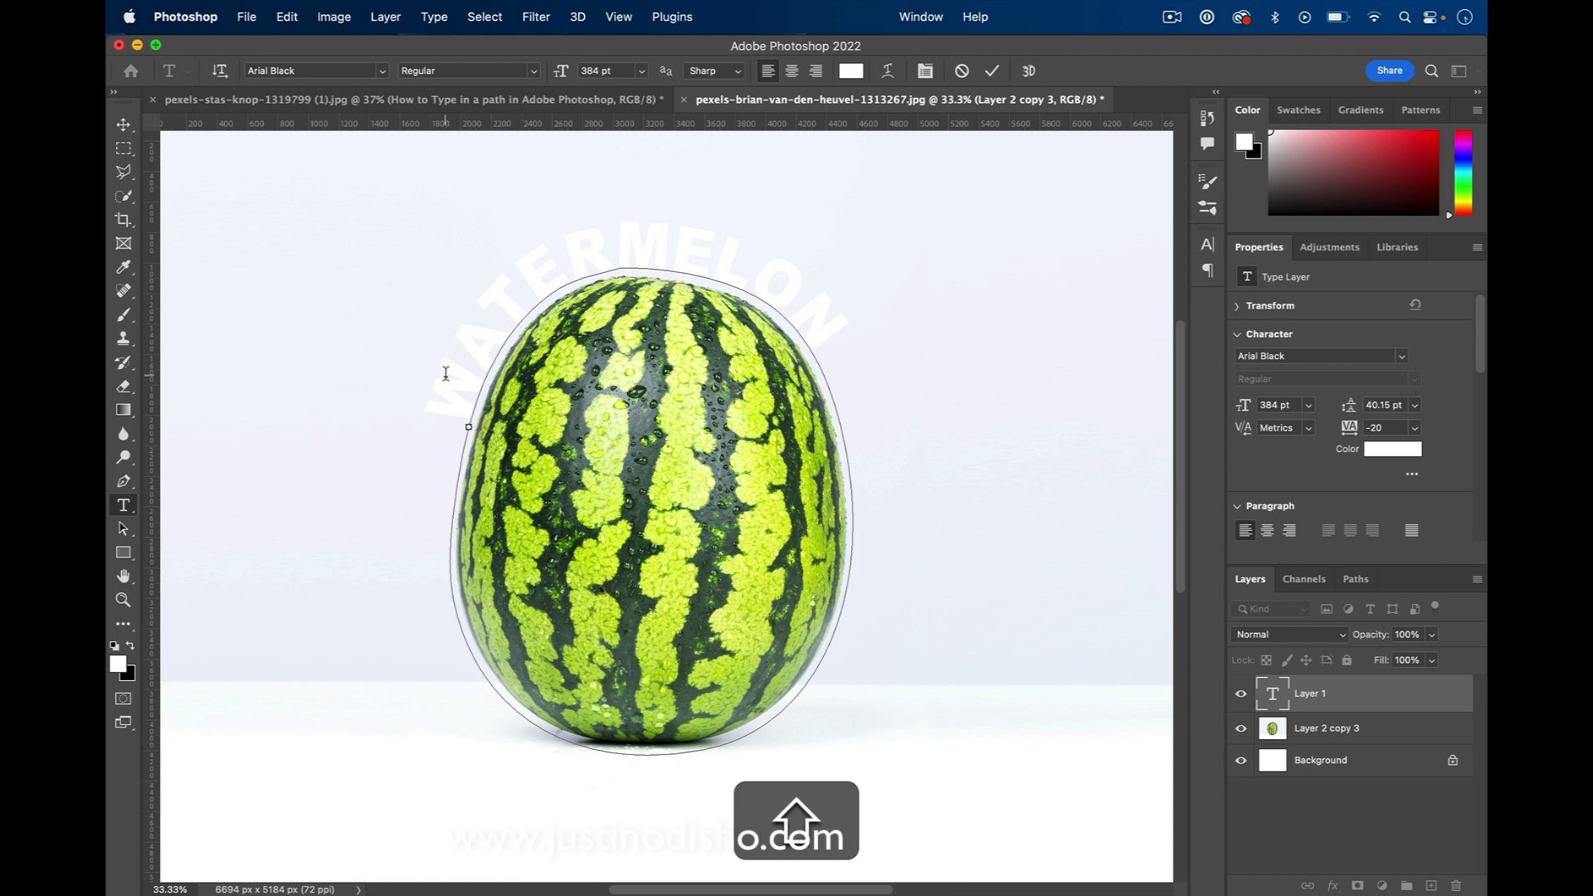
pyautogui.moveTo(442, 402); pyautogui.dragTo(845, 324)
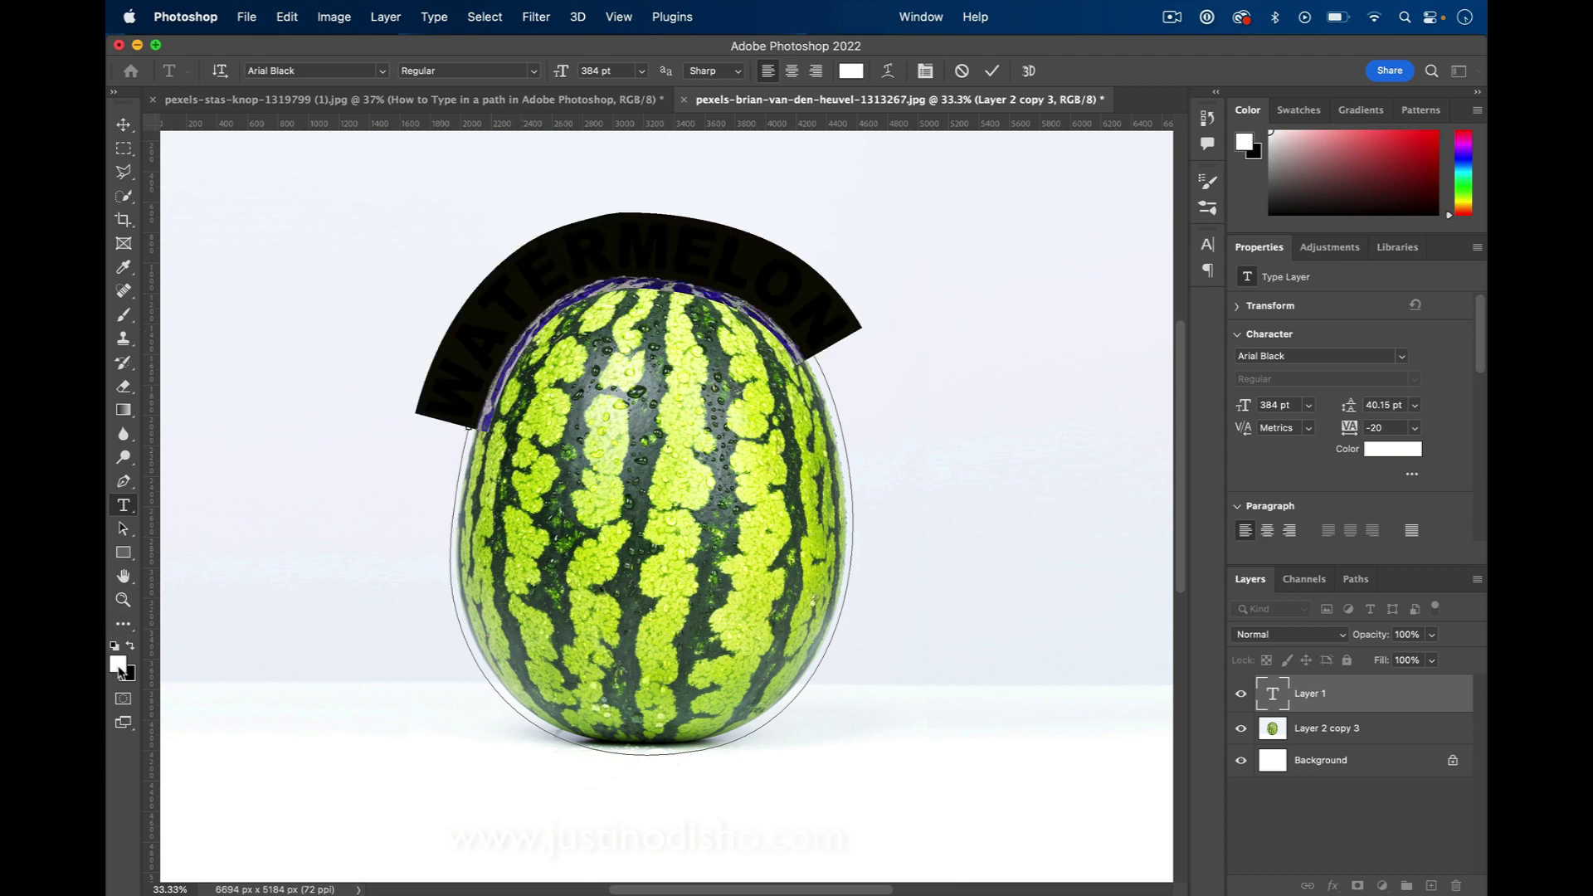
# - Colour the text grey-teal 647b7c, add REFRESHING after WATERMELON, and commit
pyautogui.click(118, 664)
pyautogui.click(580, 388)
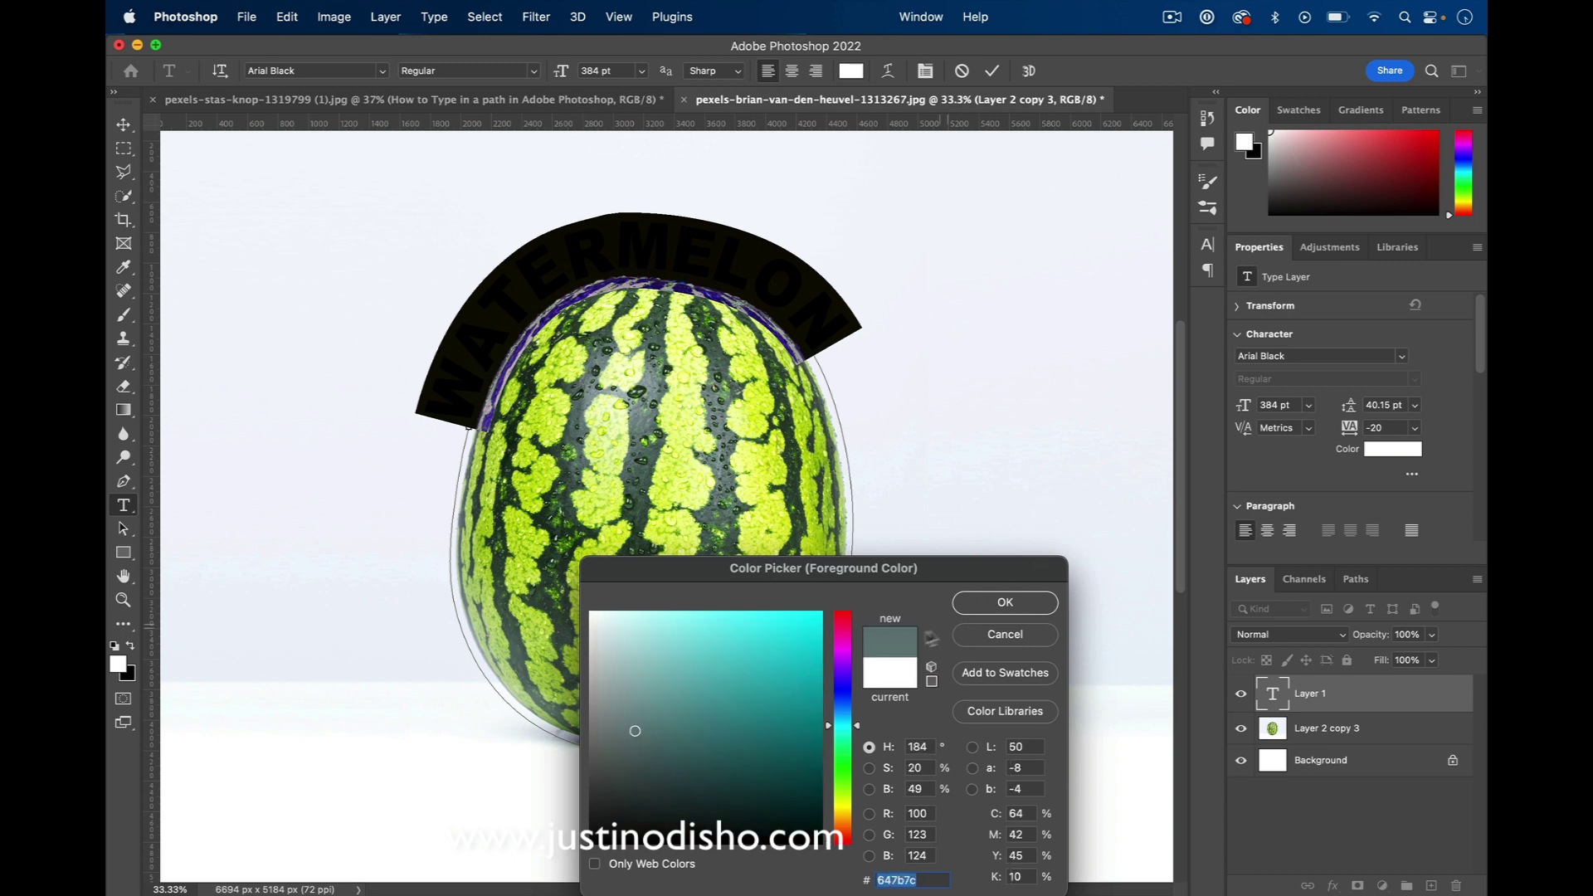
pyautogui.click(1005, 602)
pyautogui.click(797, 346)
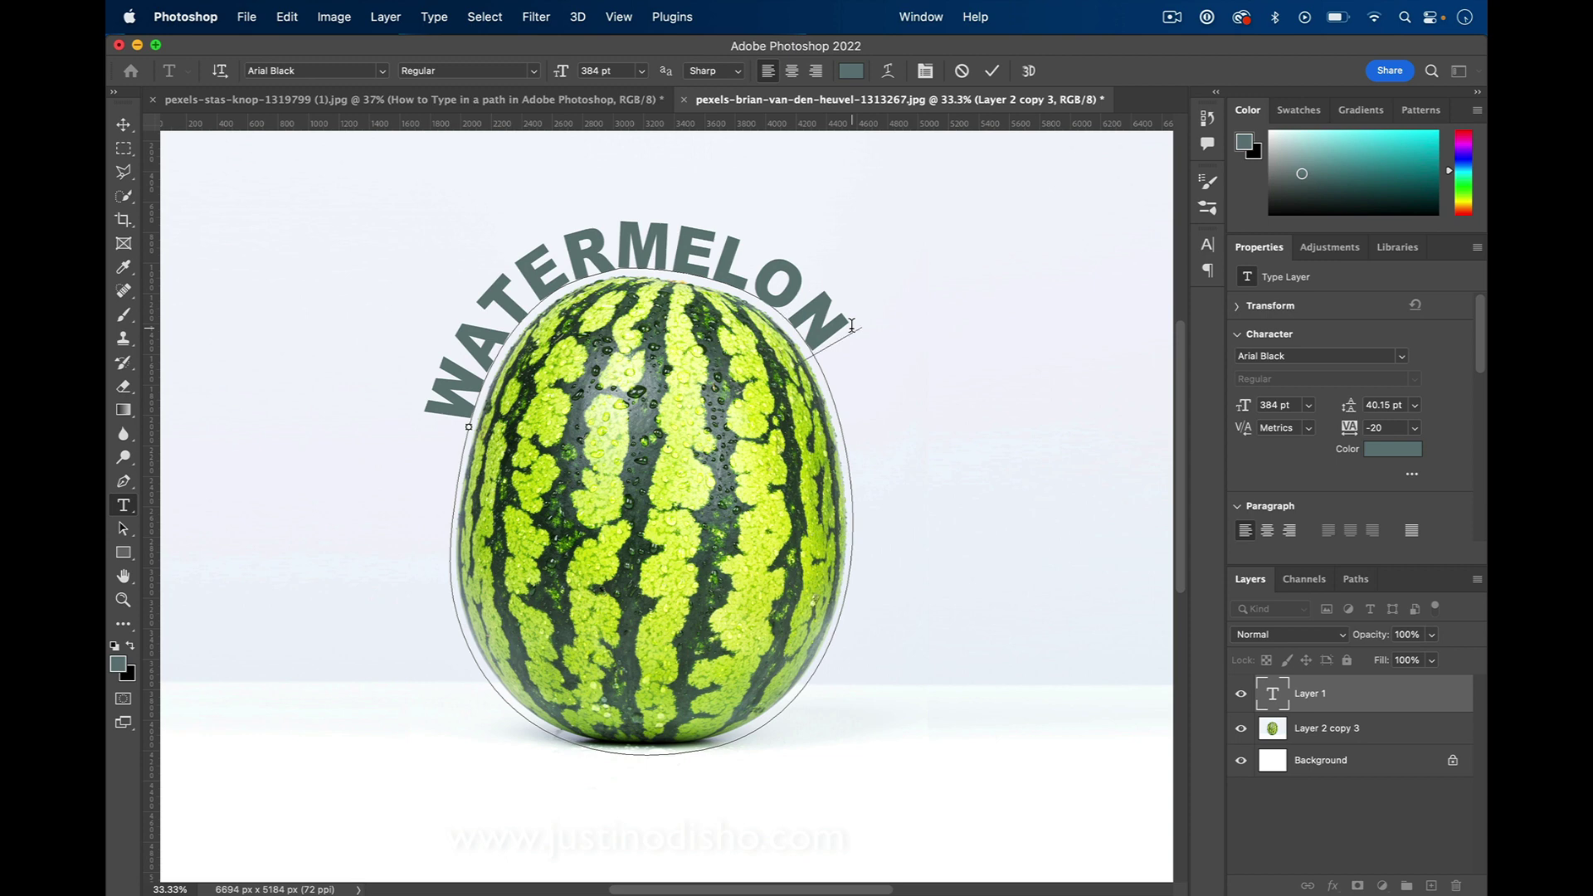
pyautogui.write('REFRES')
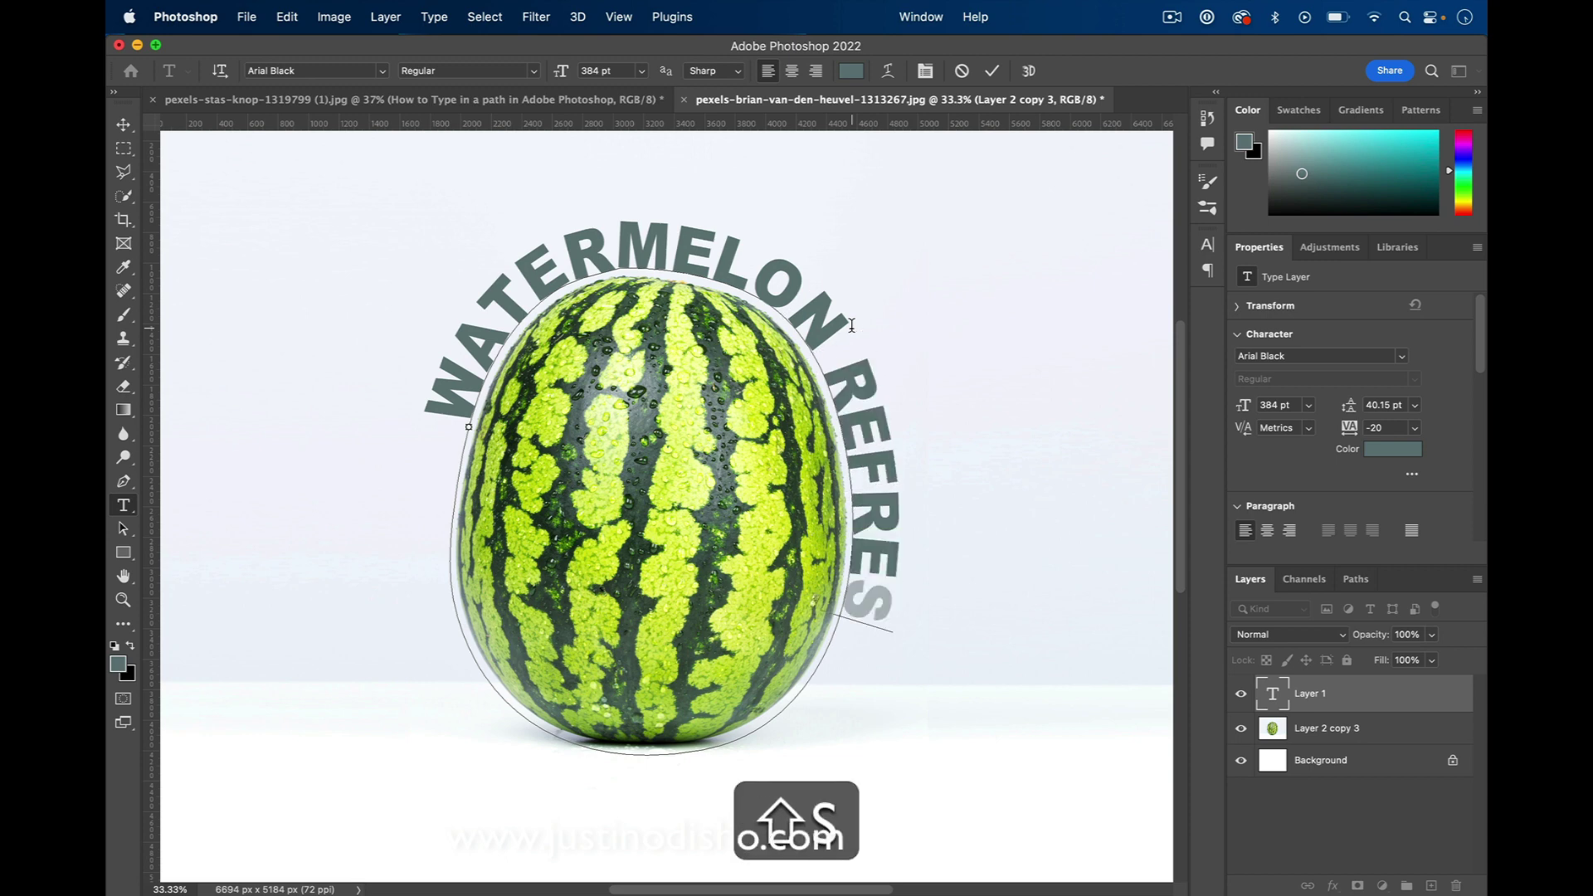
pyautogui.write('HING')
pyautogui.click(1328, 701)
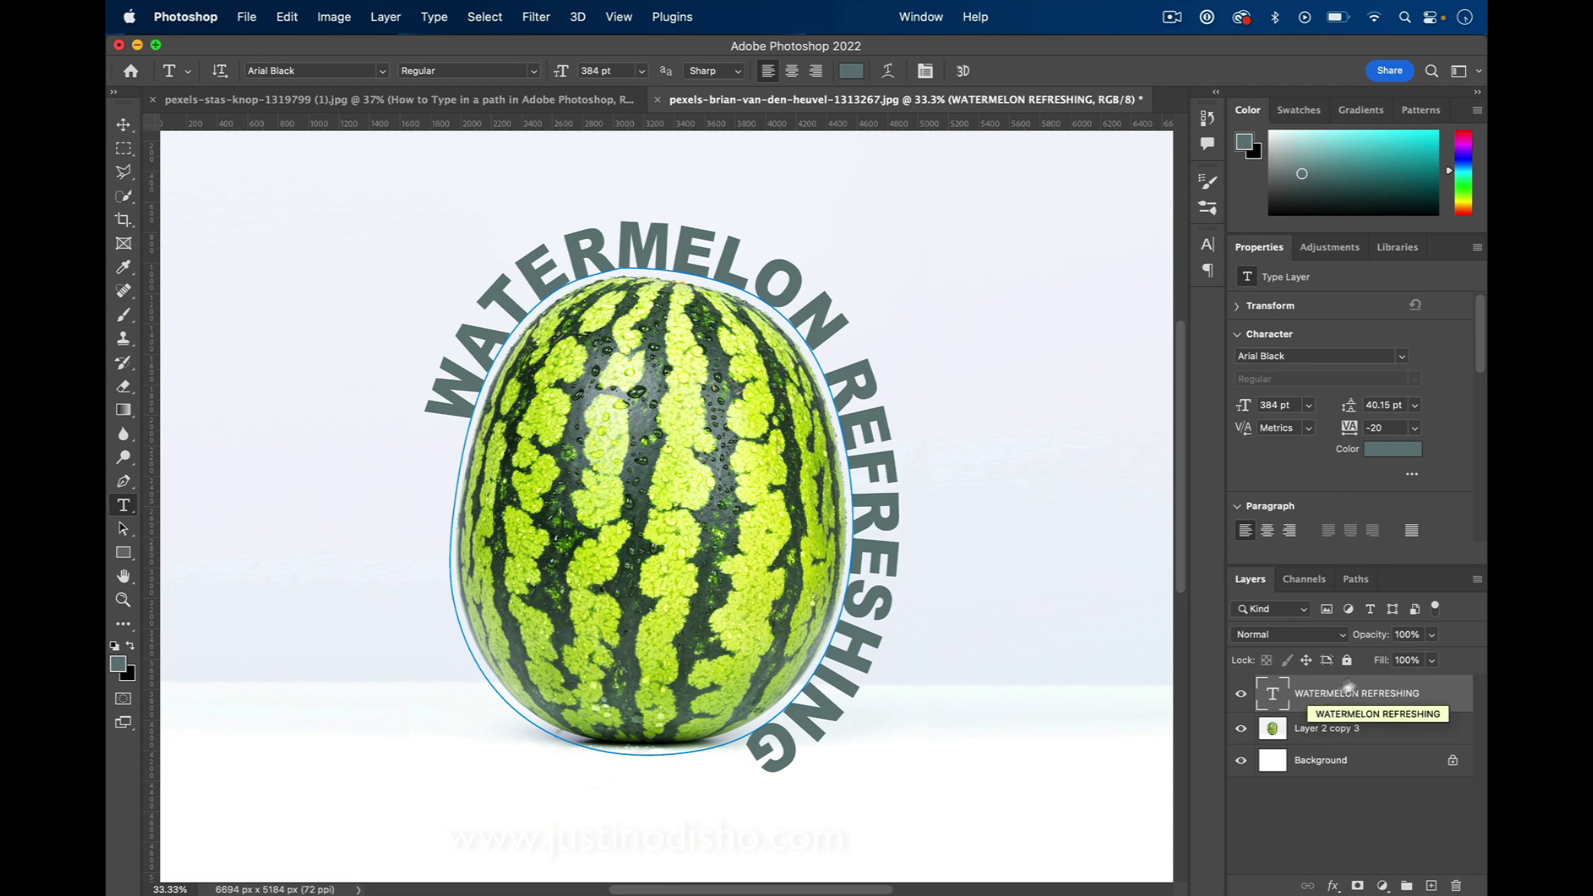
# - Reduce the path text's font size to 324 pt and center it along the path
pyautogui.doubleClick(1273, 694)
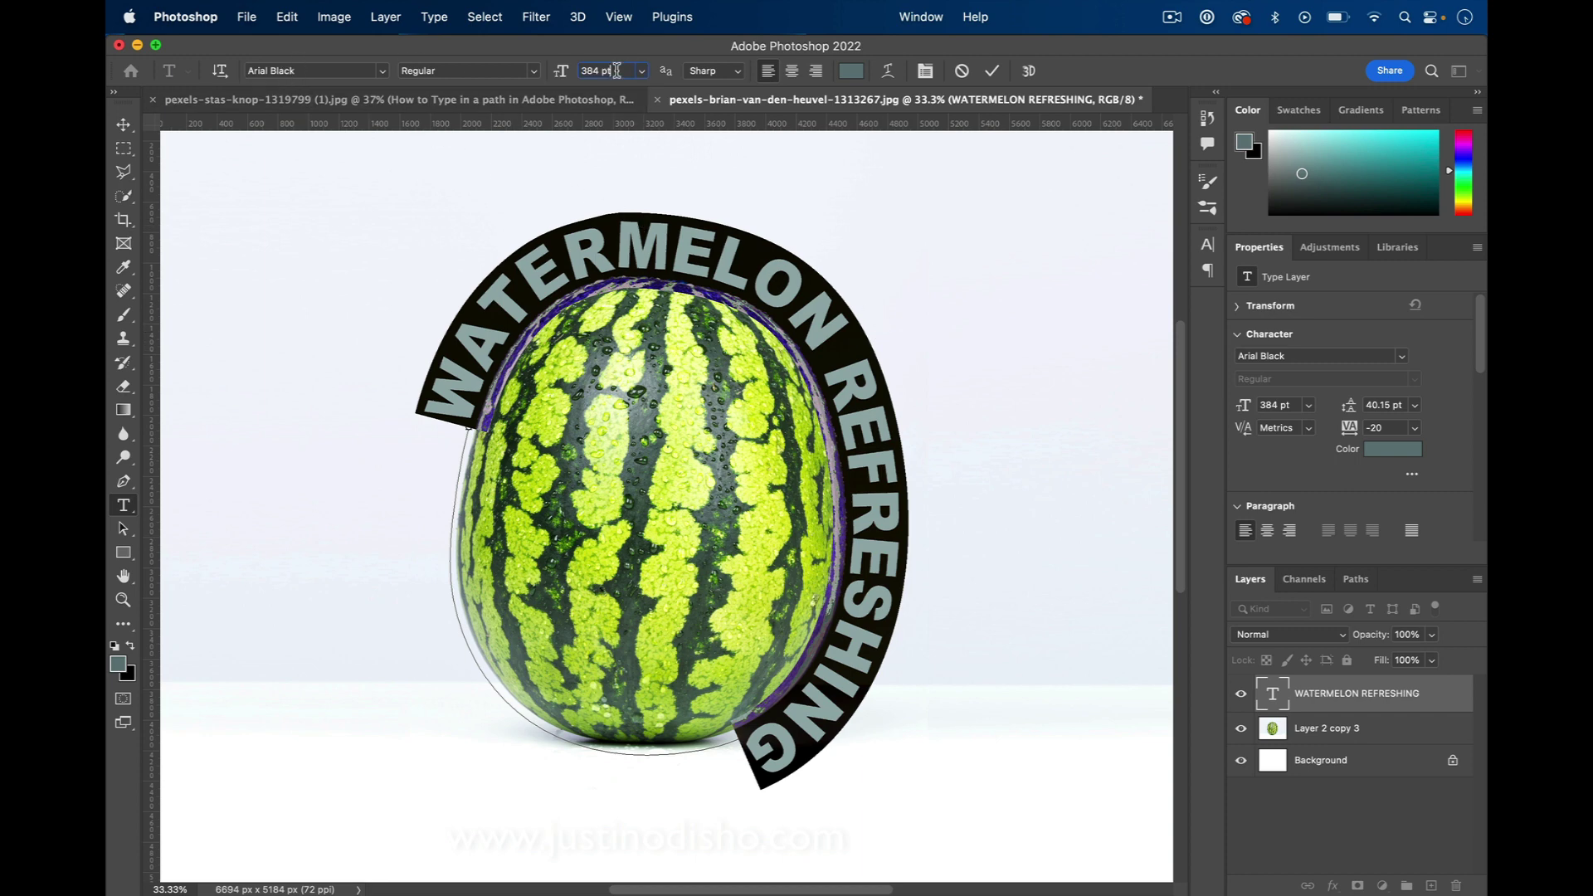
pyautogui.click(616, 71)
pyautogui.hotkey('shift', 'Down')
pyautogui.hotkey('shift', 'Down')
pyautogui.hotkey('shift', 'Down')
pyautogui.hotkey('shift', 'Down')
pyautogui.hotkey('shift', 'Down')
pyautogui.hotkey('shift', 'Down')
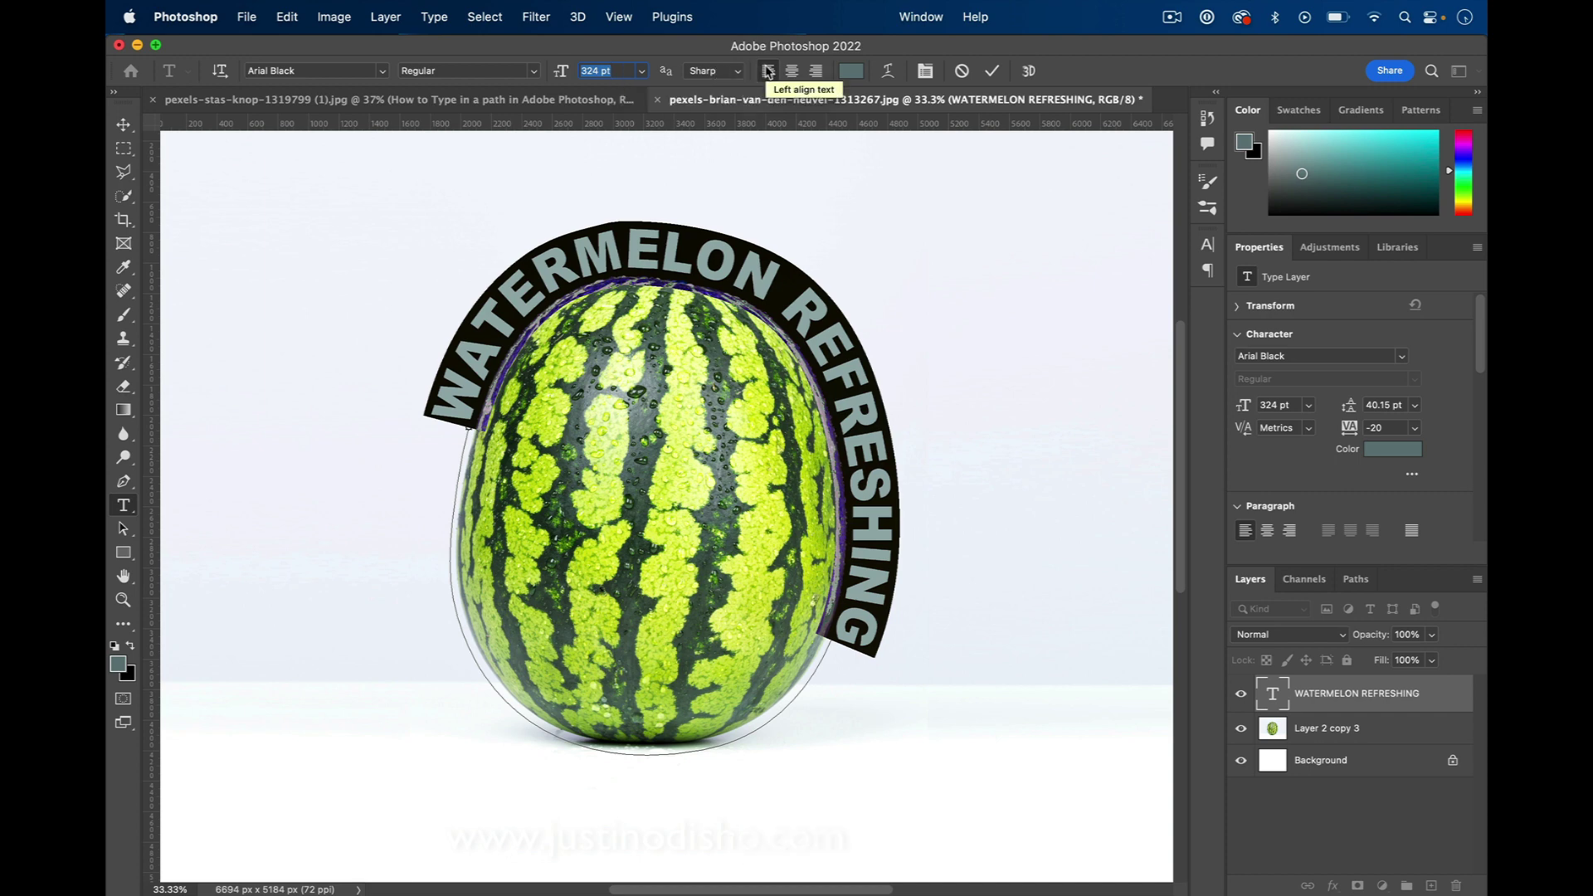
pyautogui.click(793, 71)
# - Left-align the text so it starts at the beginning of the path
pyautogui.click(816, 72)
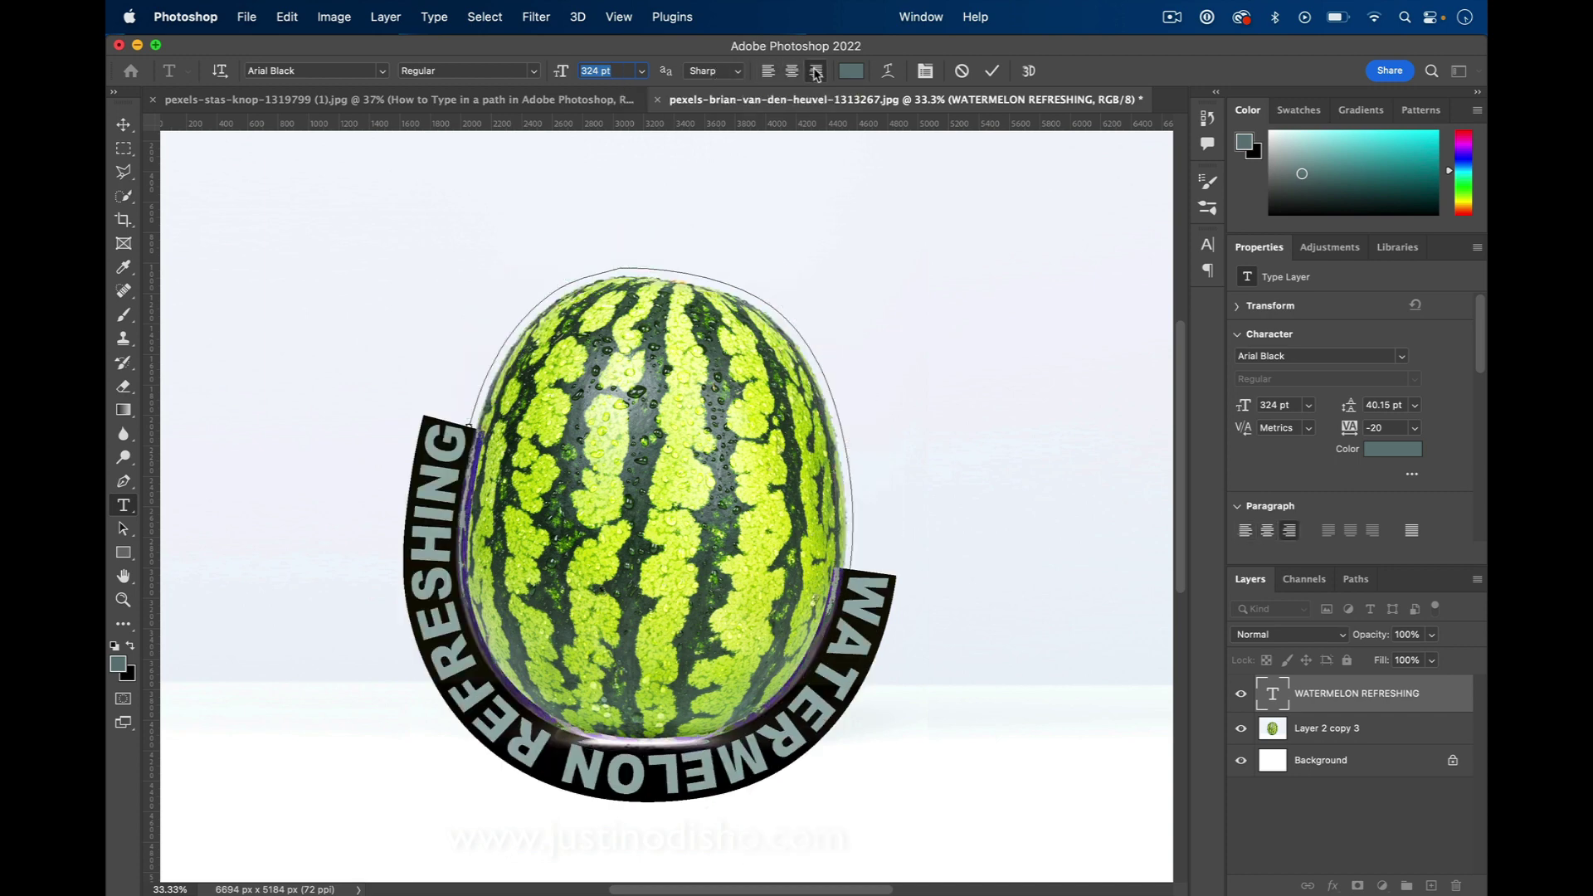
pyautogui.click(793, 72)
pyautogui.click(768, 71)
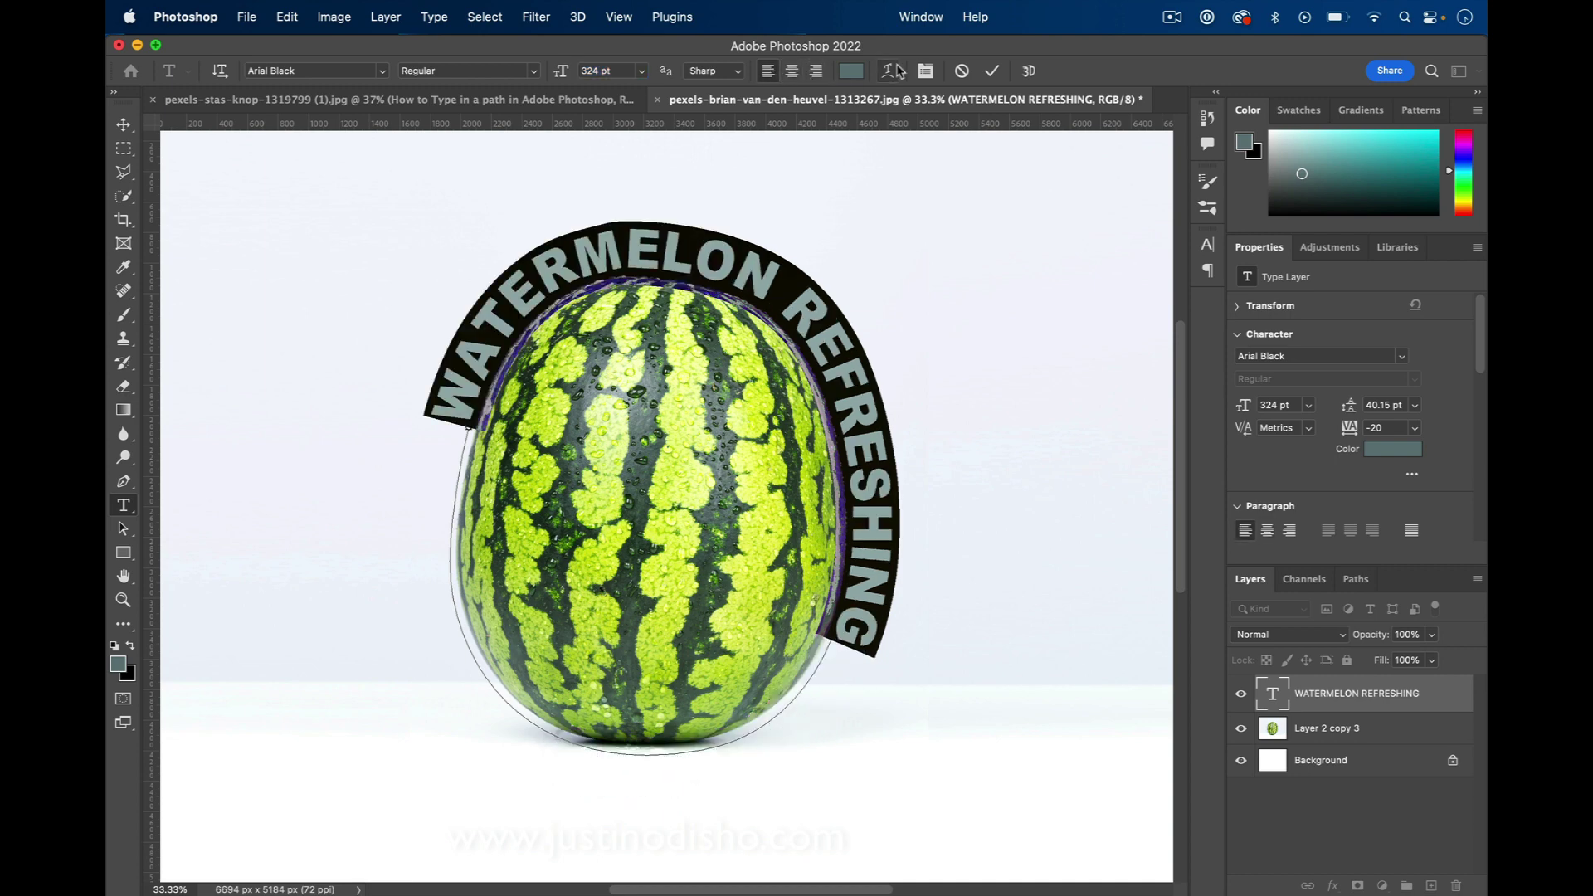
# - Widen the tracking in the Character panel to preview spacing around the melon
pyautogui.click(926, 72)
pyautogui.click(1136, 314)
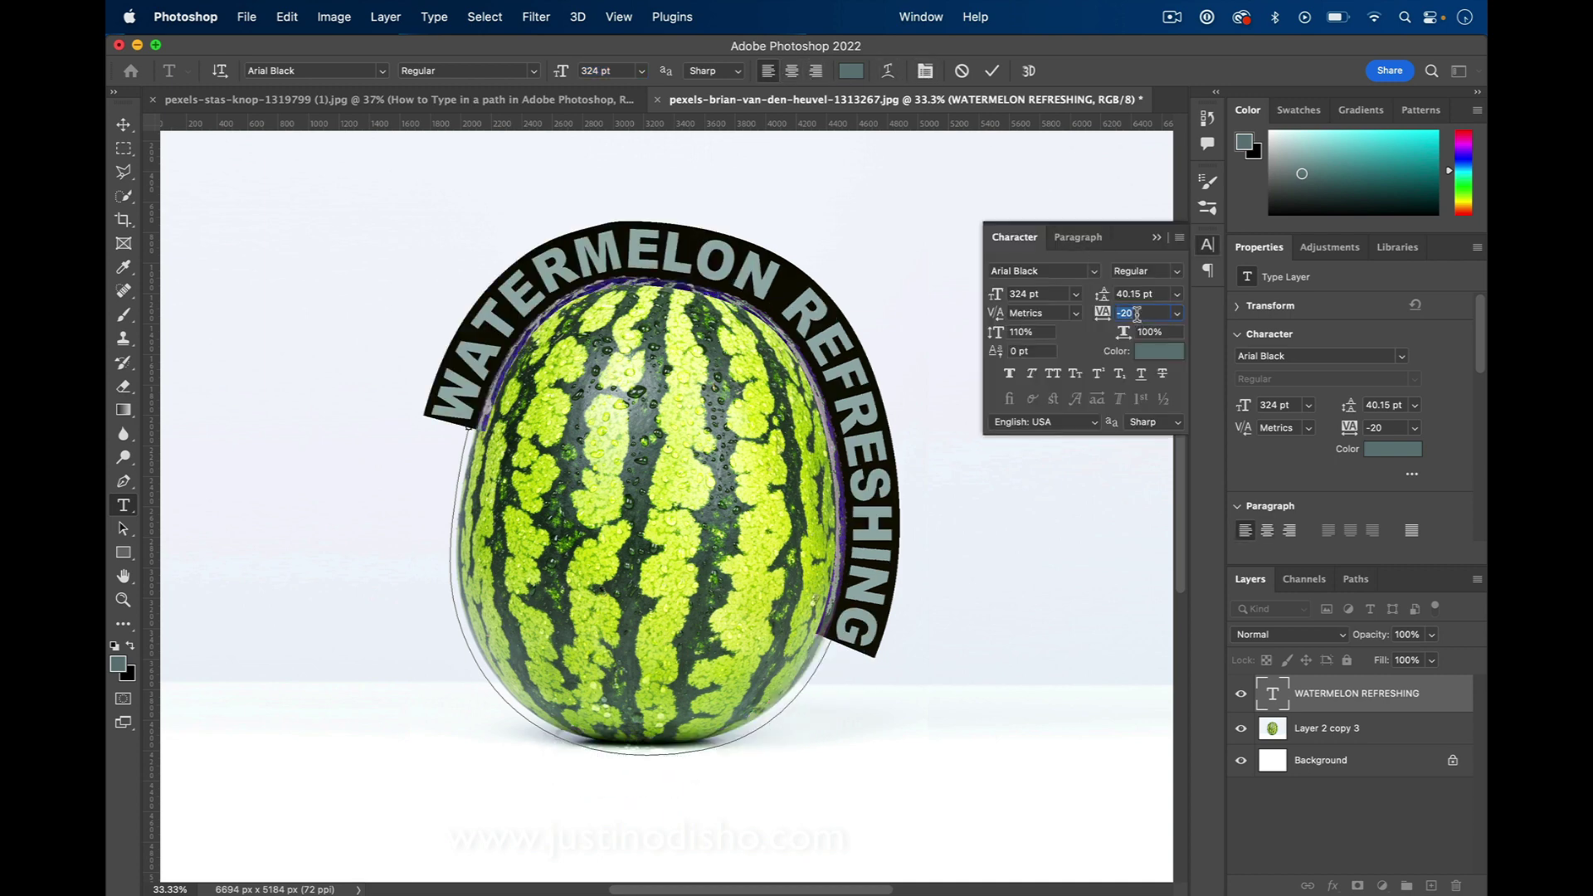
pyautogui.hotkey('shift', 'Up')
pyautogui.hotkey('shift', 'Up')
pyautogui.hotkey('shift', 'Up')
pyautogui.hotkey('shift', 'Up')
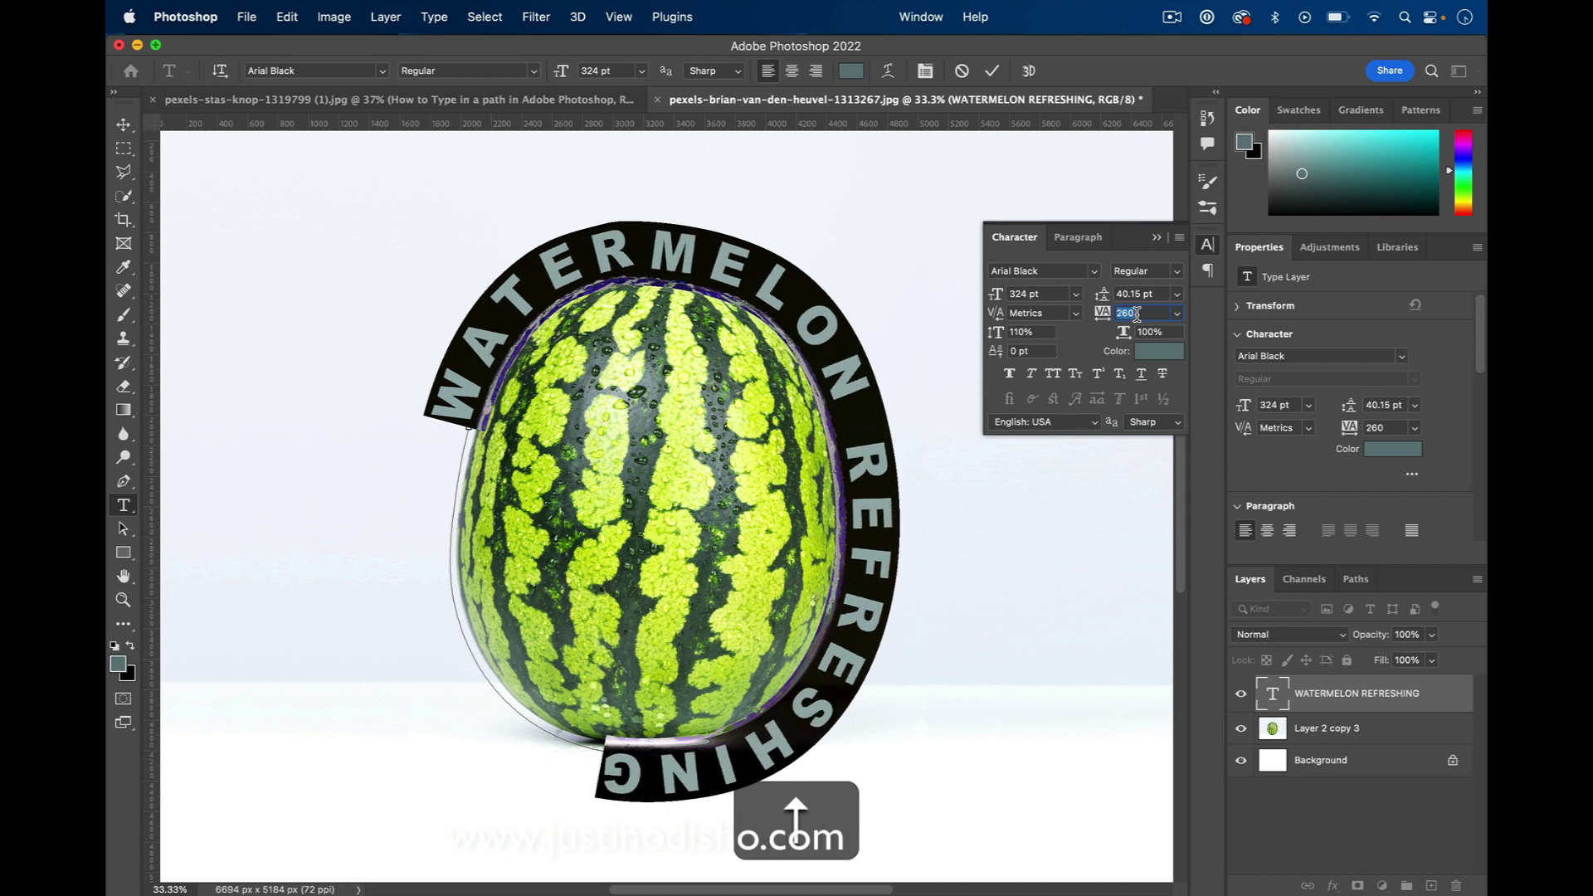
pyautogui.hotkey('shift', 'Up')
pyautogui.hotkey('shift', 'Up')
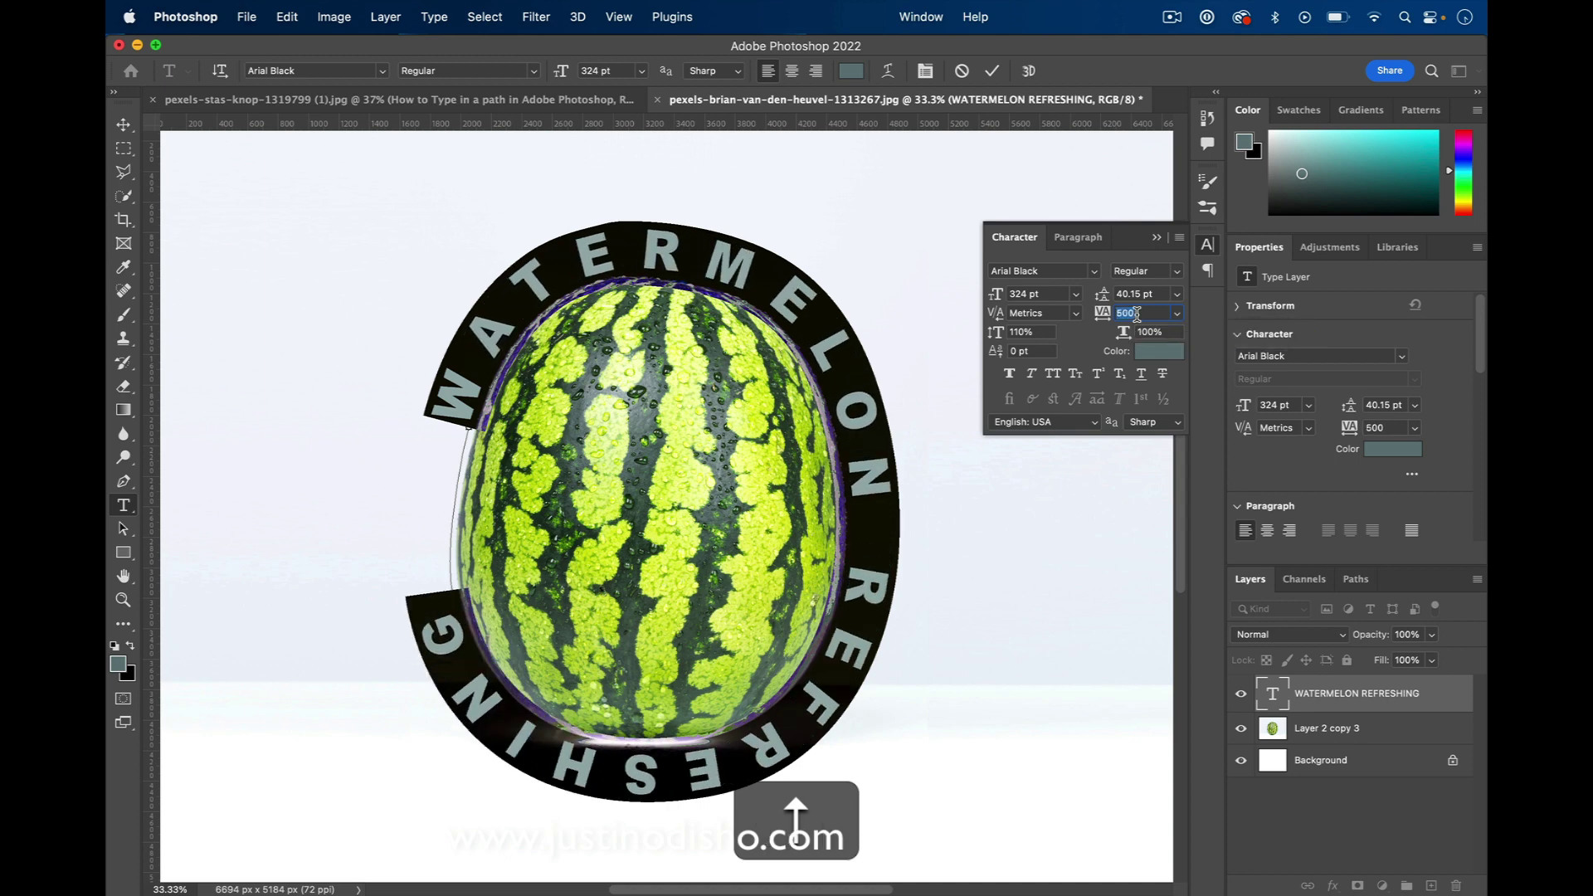
pyautogui.press('Up')
pyautogui.press('Up')
pyautogui.press('Up')
pyautogui.press('Down')
pyautogui.press('Down')
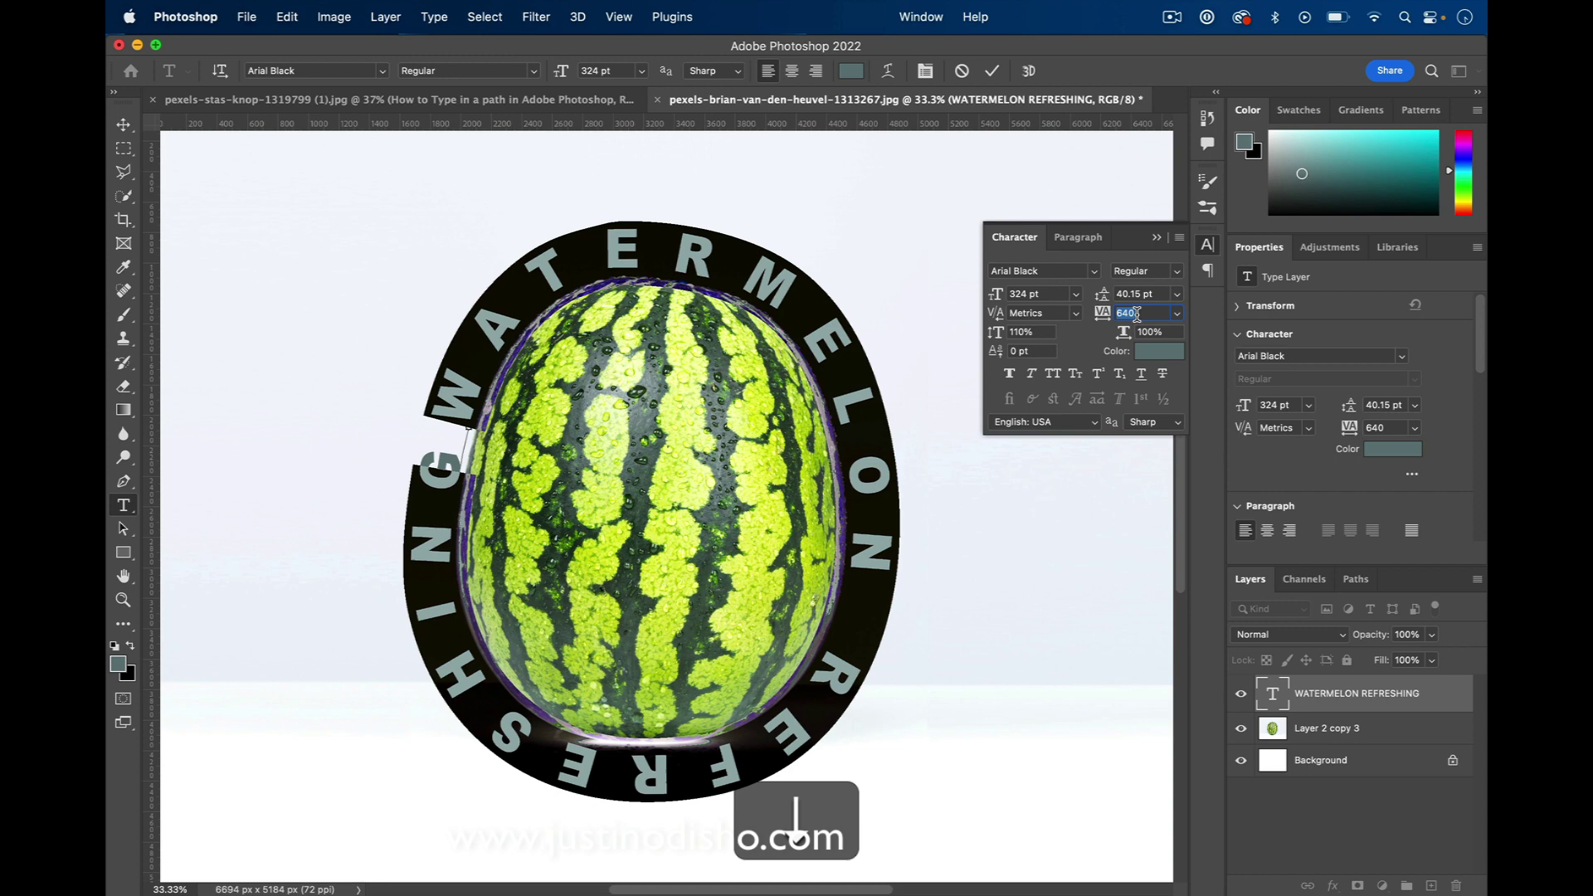
pyautogui.click(825, 360)
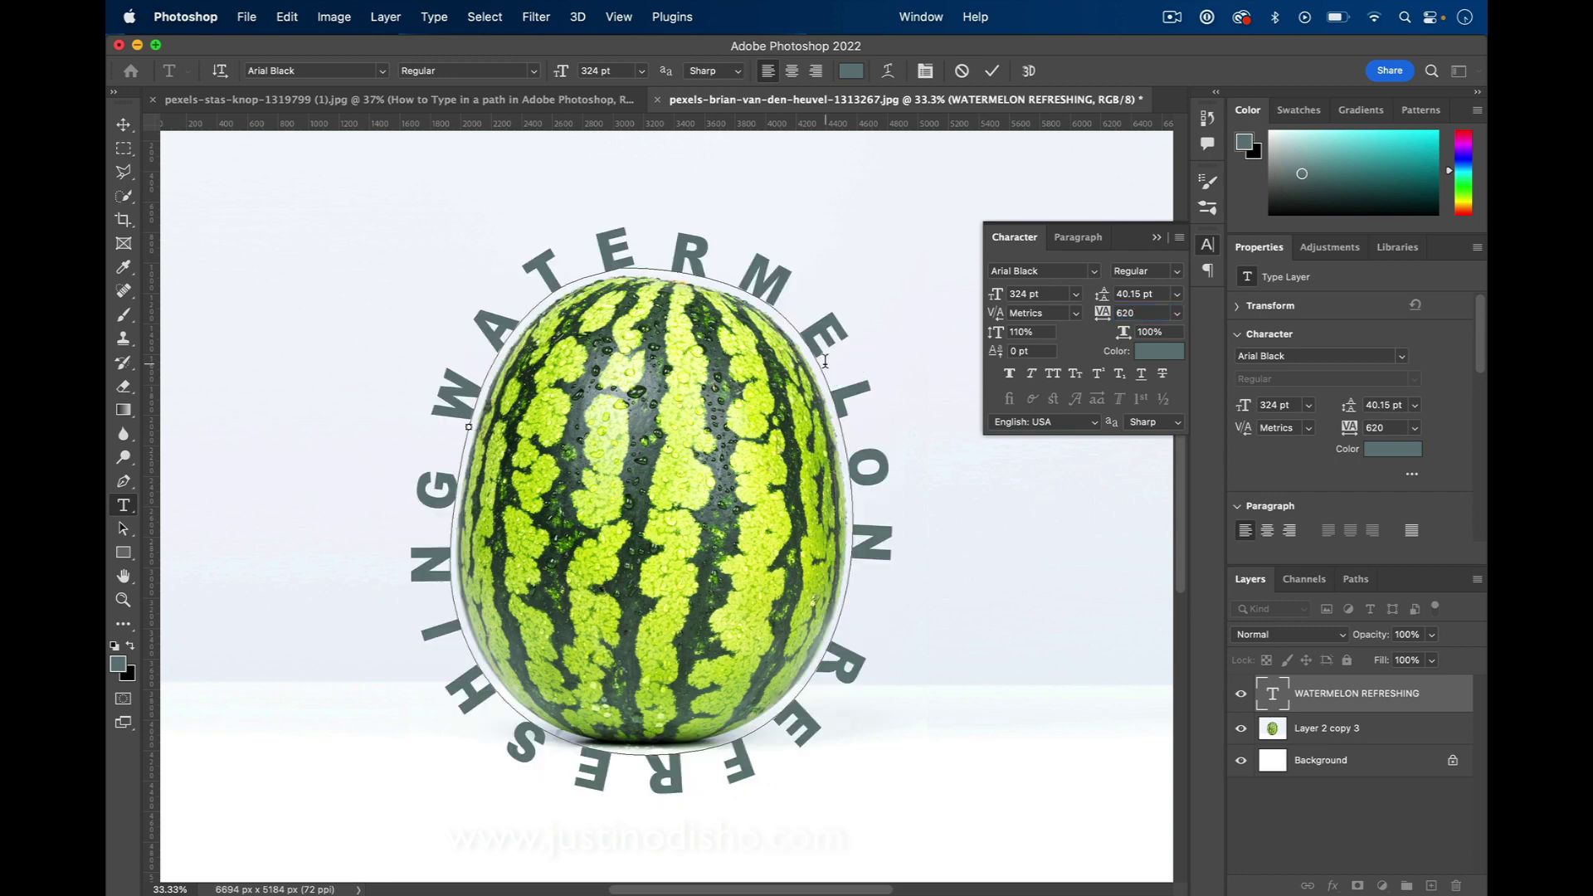
# - Set tracking to 20 and kerning to -700 for all the path text
pyautogui.press('super+a')
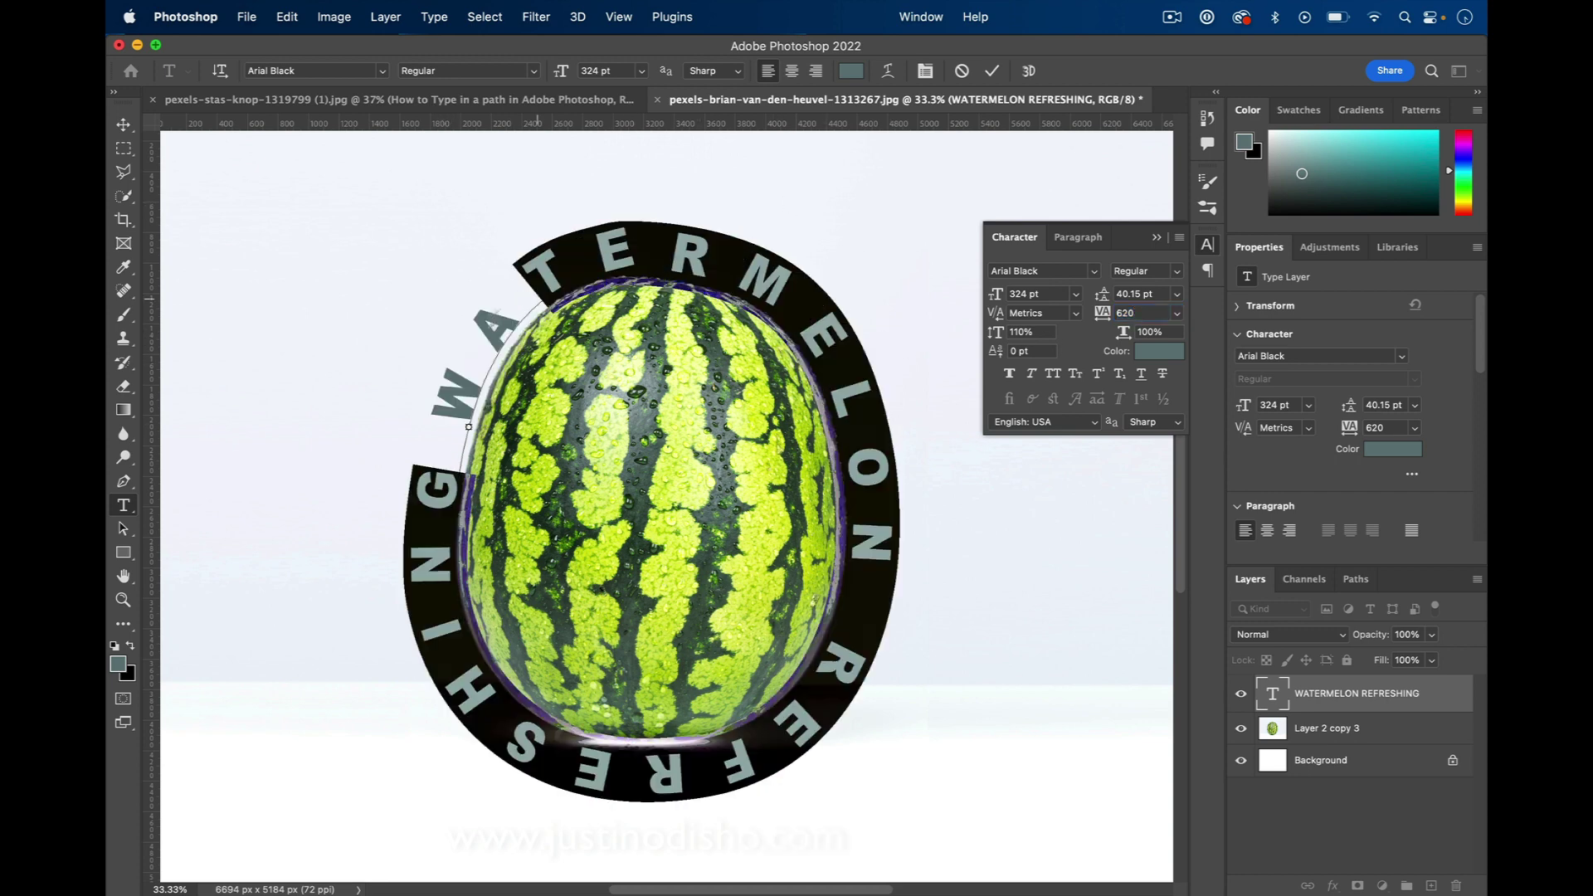
pyautogui.click(1139, 315)
pyautogui.hotkey('shift', 'Down')
pyautogui.hotkey('shift', 'Down')
pyautogui.hotkey('shift', 'Down')
pyautogui.hotkey('shift', 'Down')
pyautogui.hotkey('shift', 'Down')
pyautogui.hotkey('shift', 'Down')
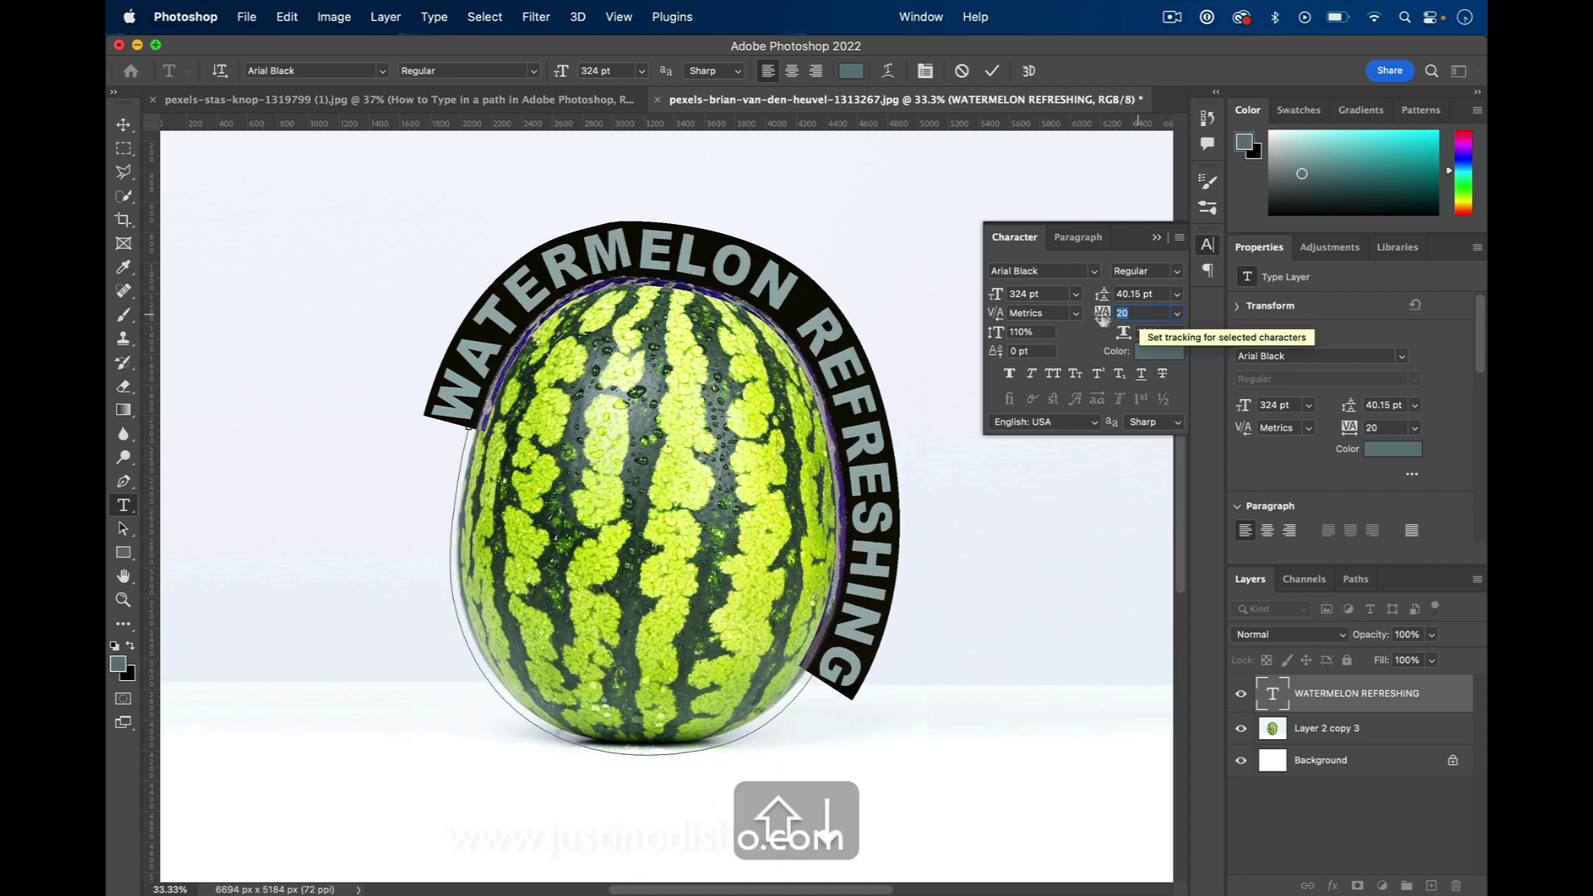
pyautogui.click(1050, 312)
pyautogui.hotkey('shift', 'Down')
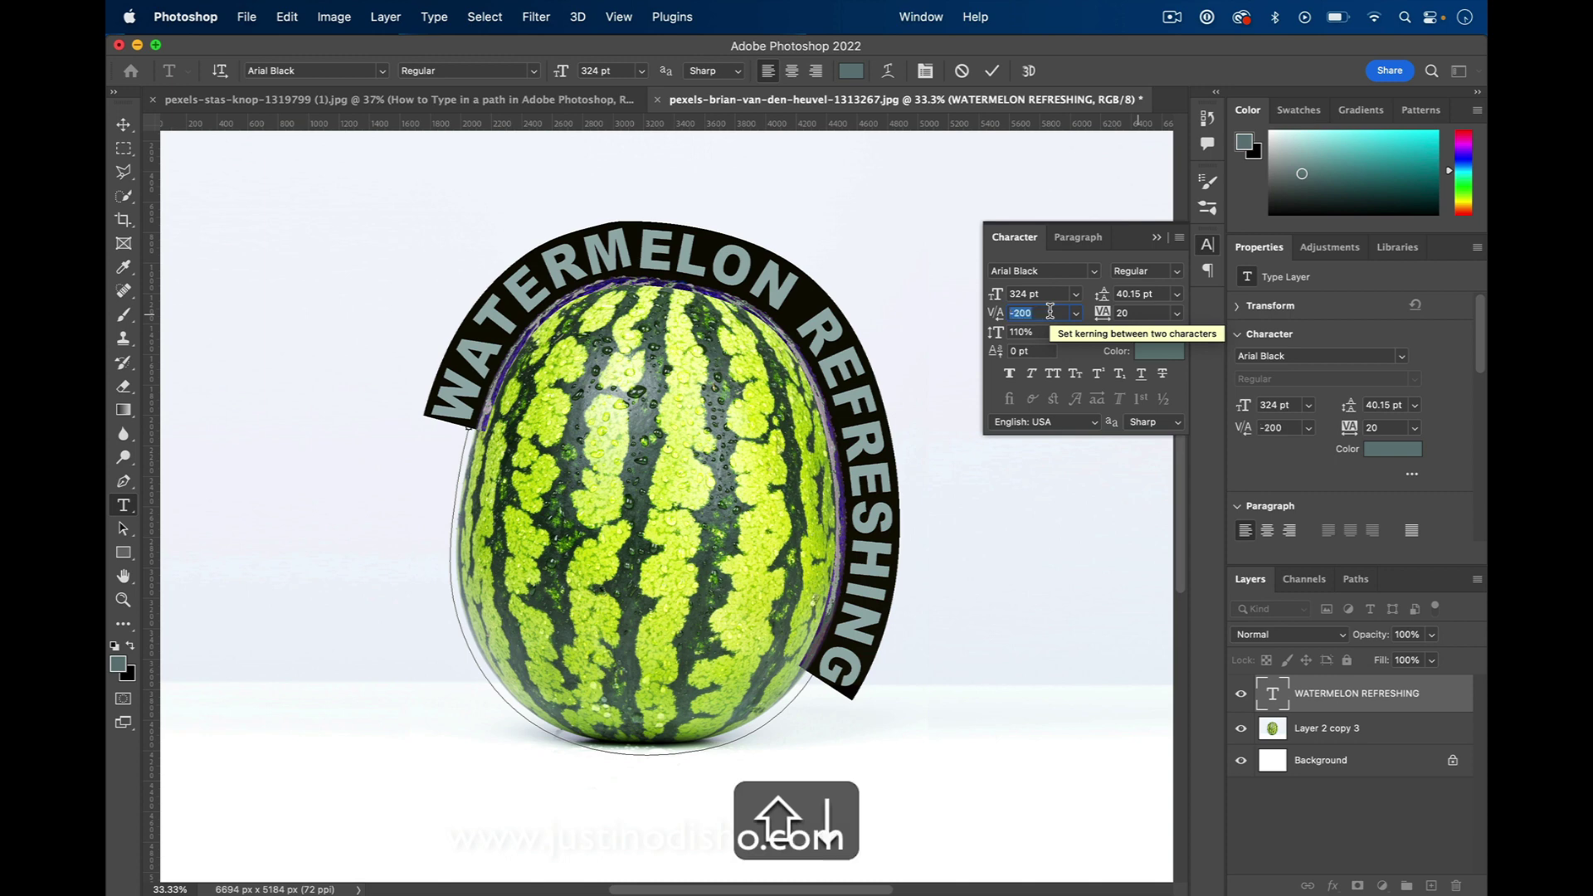
pyautogui.hotkey('shift', 'Down')
pyautogui.hotkey('shift', 'Down')
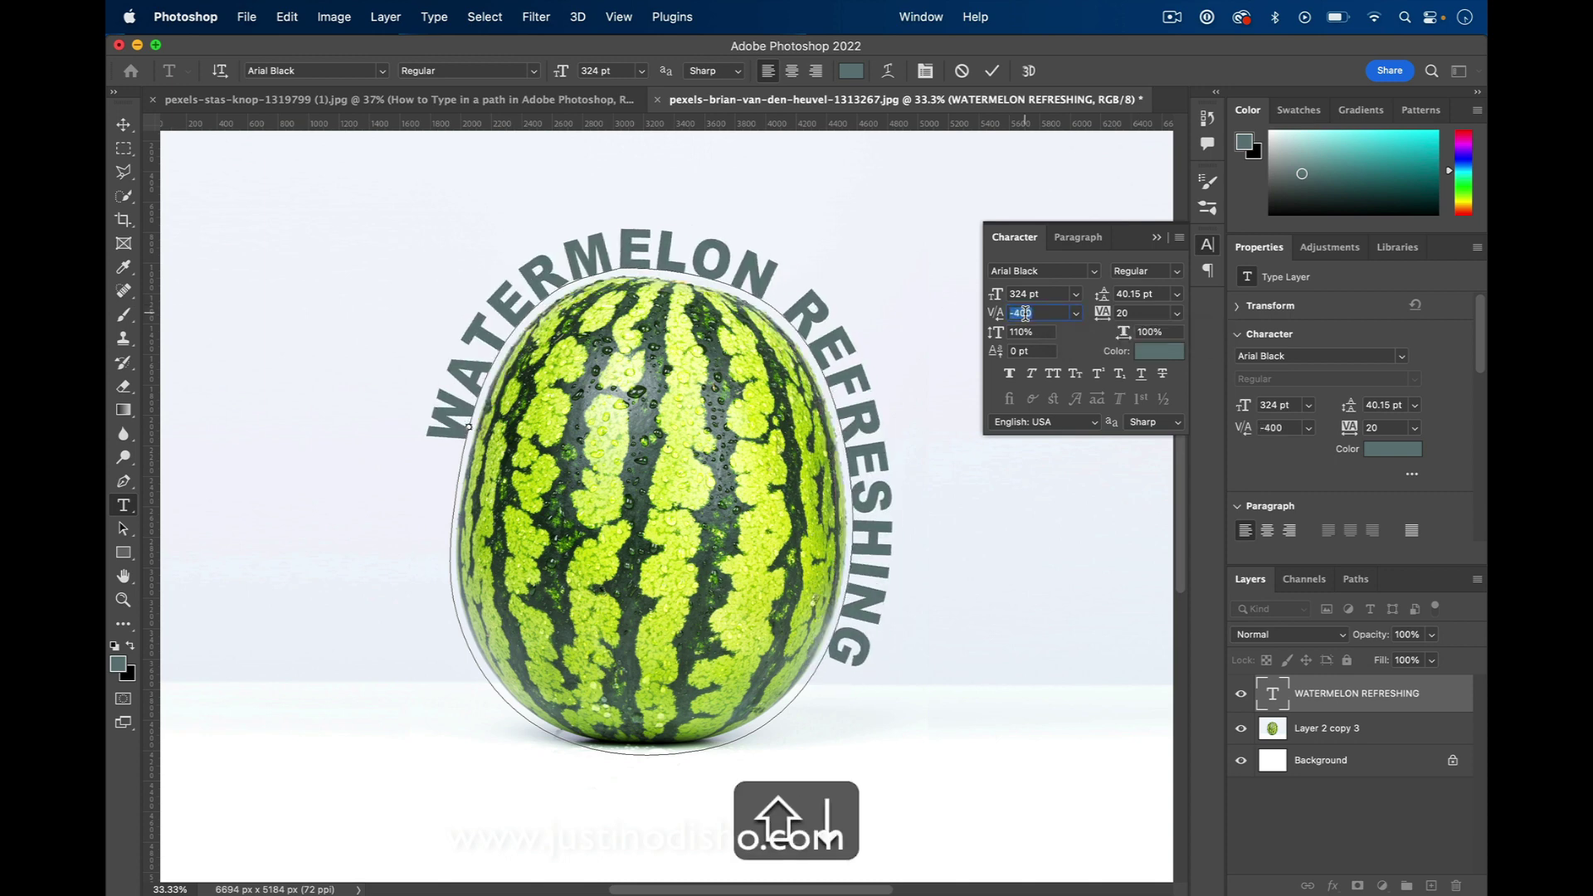
pyautogui.hotkey('shift', 'Down')
pyautogui.hotkey('shift', 'Down')
pyautogui.hotkey('shift', 'Down')
pyautogui.hotkey('shift', 'Down')
pyautogui.hotkey('shift', 'Down')
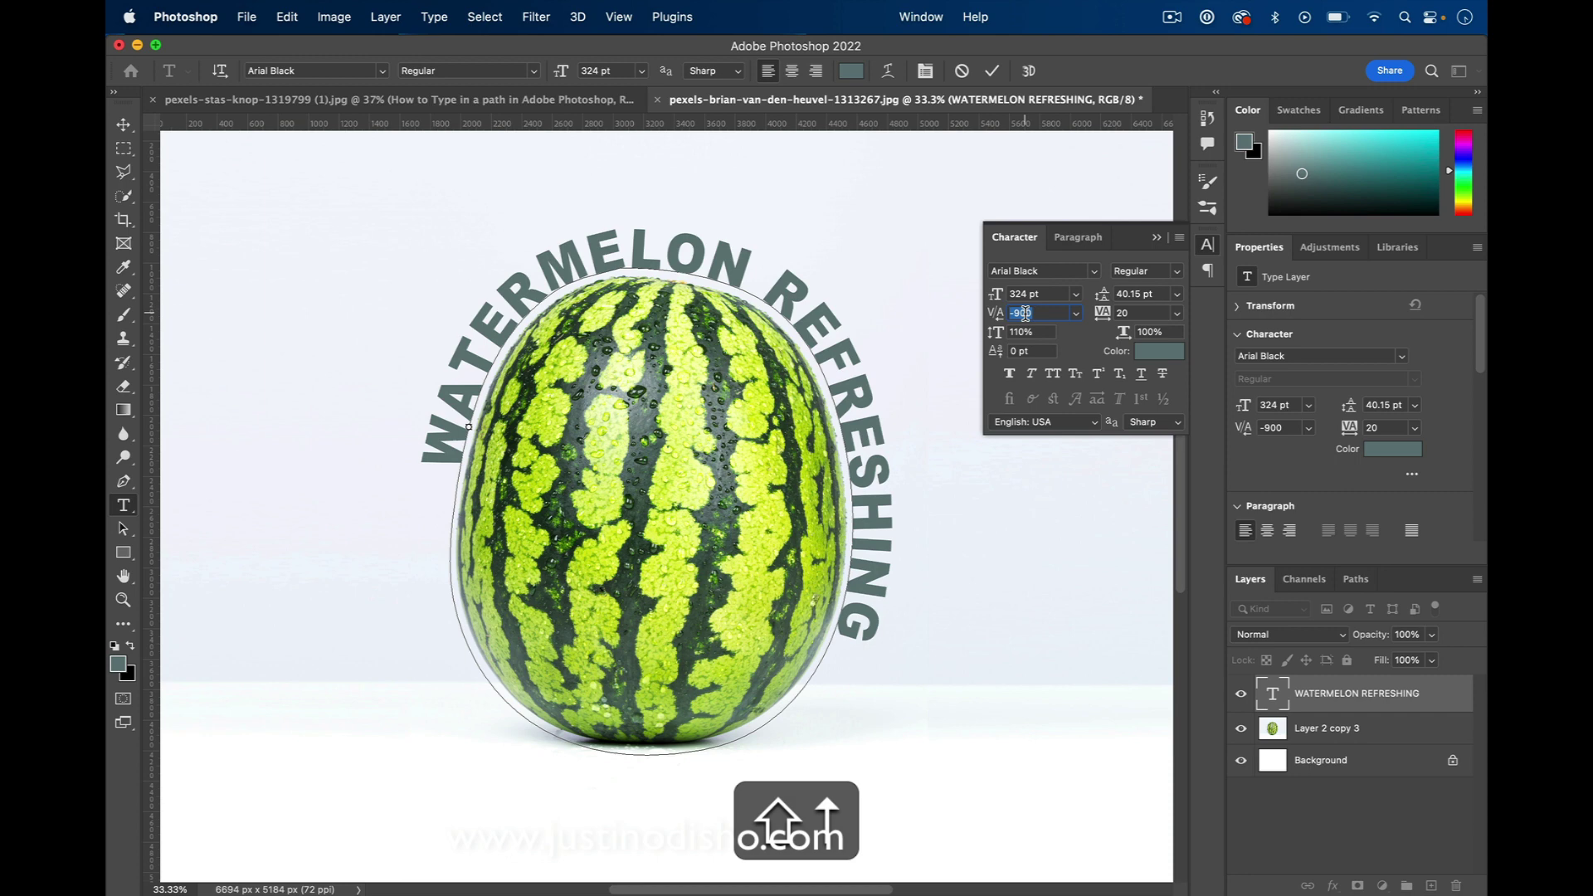
pyautogui.hotkey('shift', 'Up')
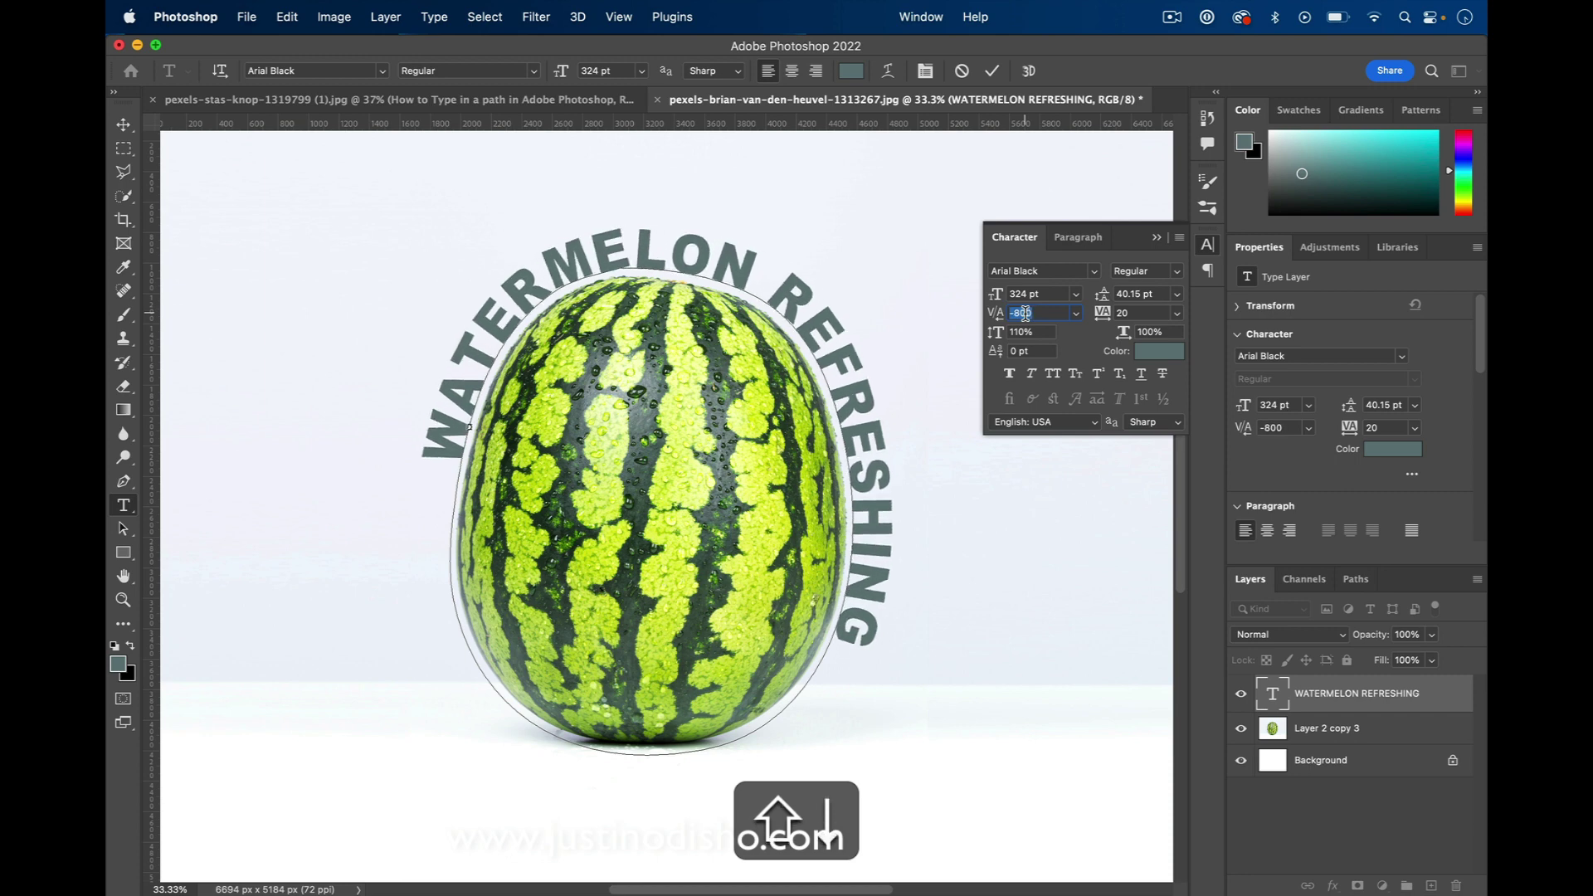
pyautogui.hotkey('shift', 'Up')
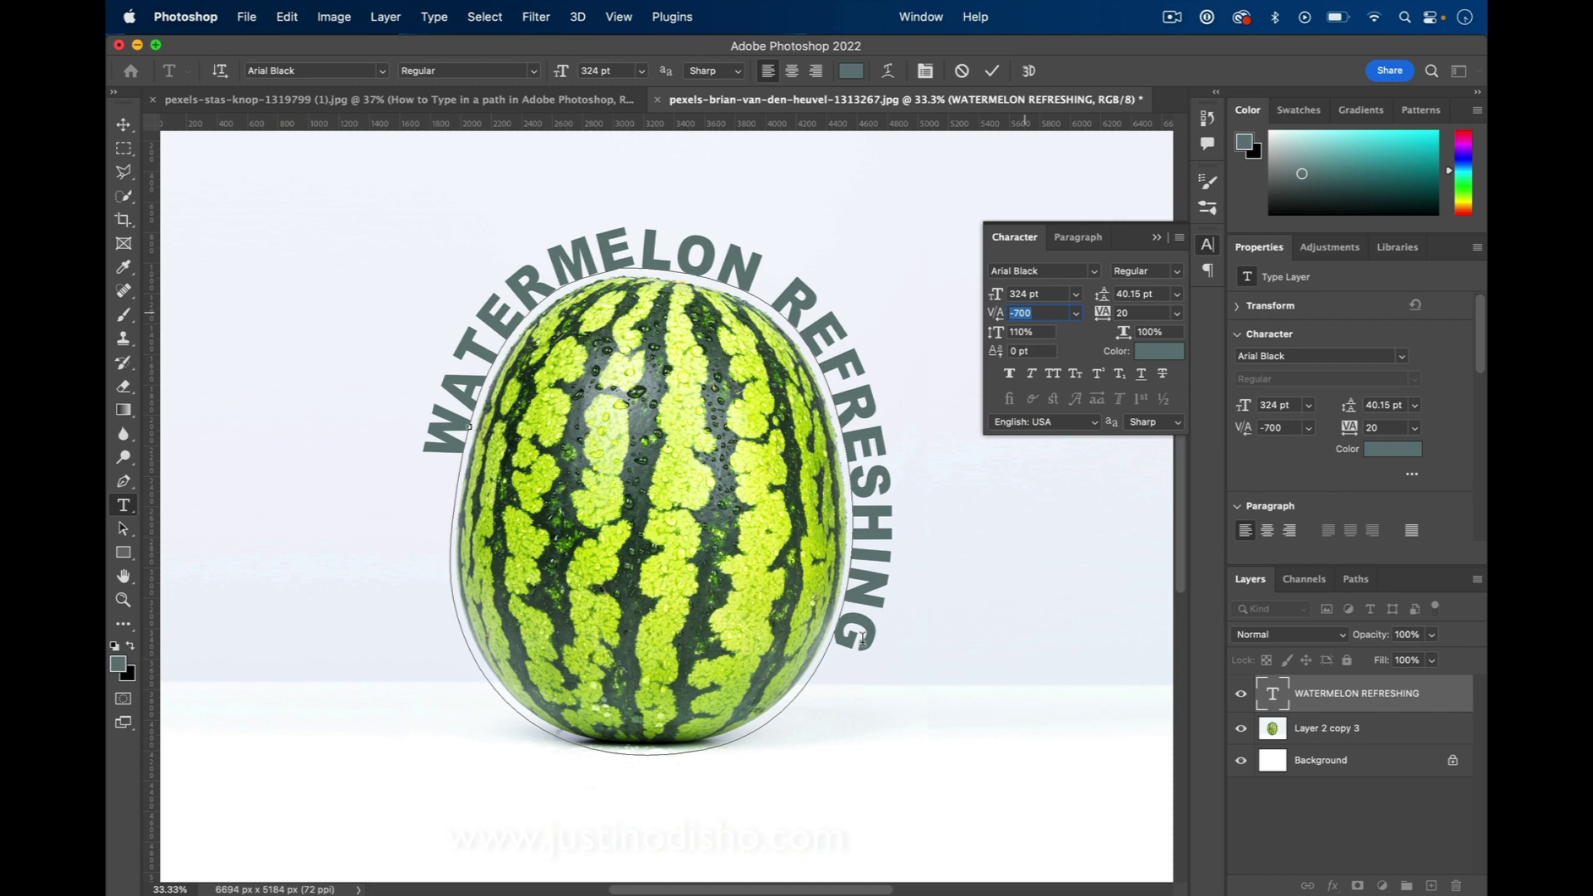
pyautogui.press('Return')
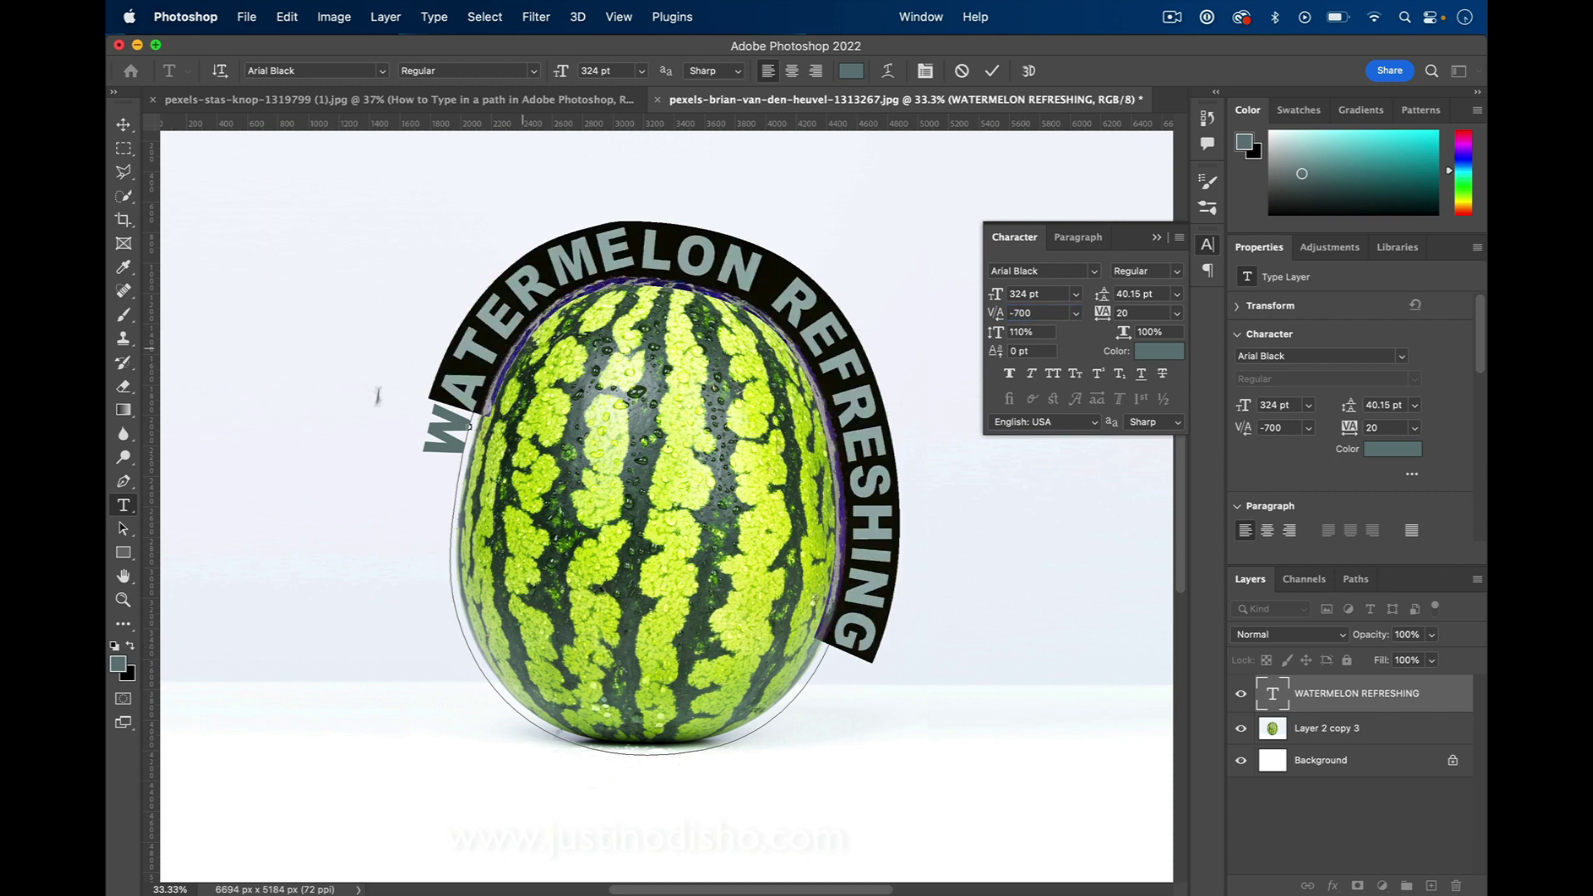
pyautogui.click(375, 398)
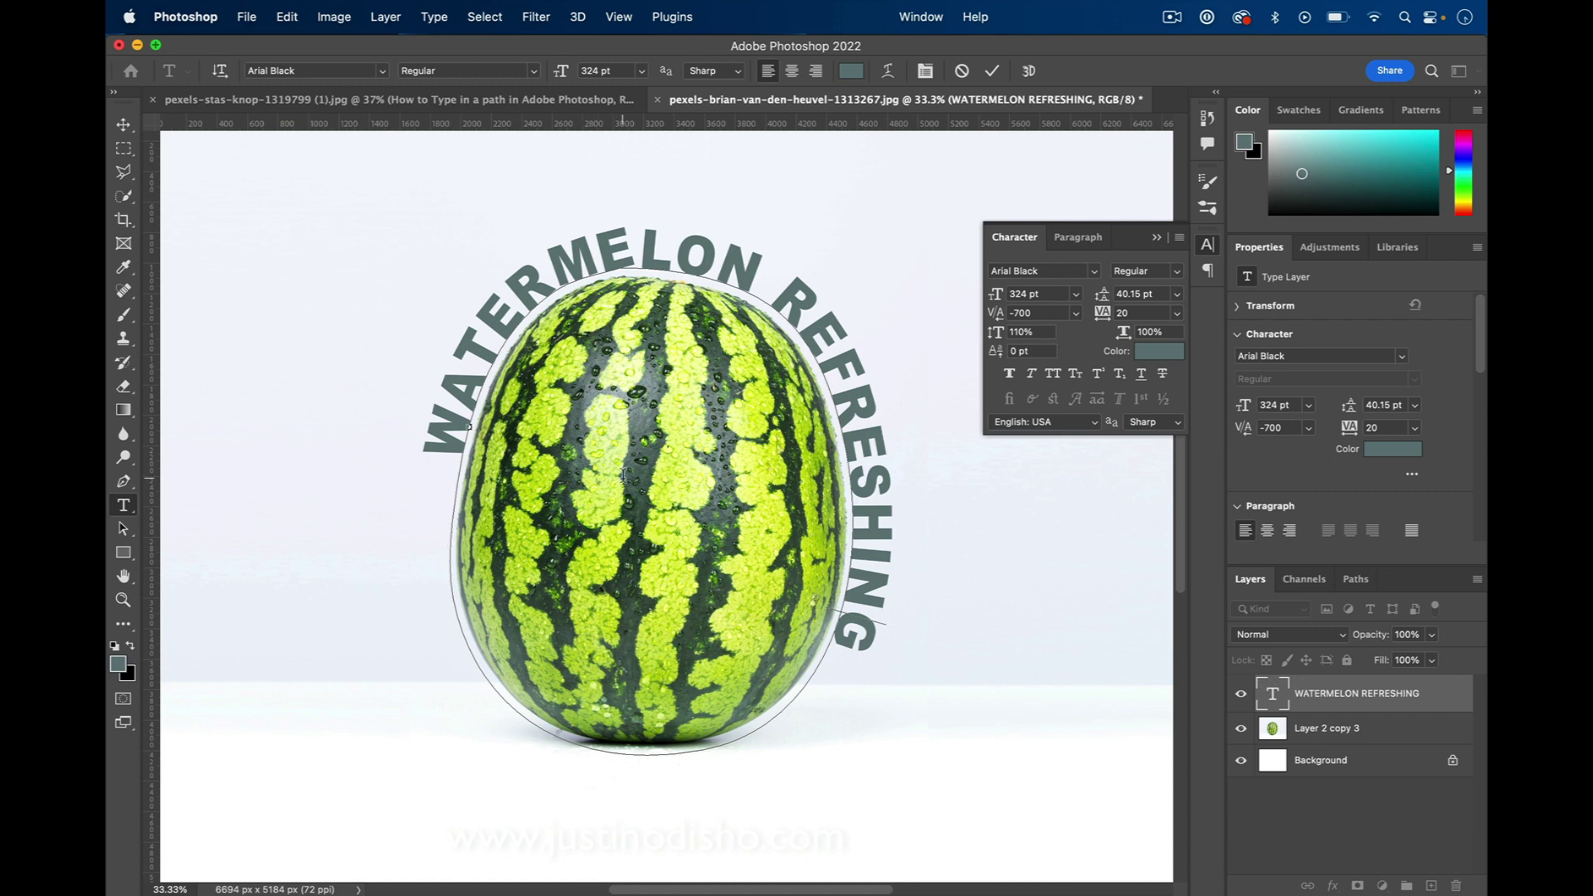
# - Commit the text and scale the curved text path slightly larger with Cmd+T
pyautogui.press('super+Return')
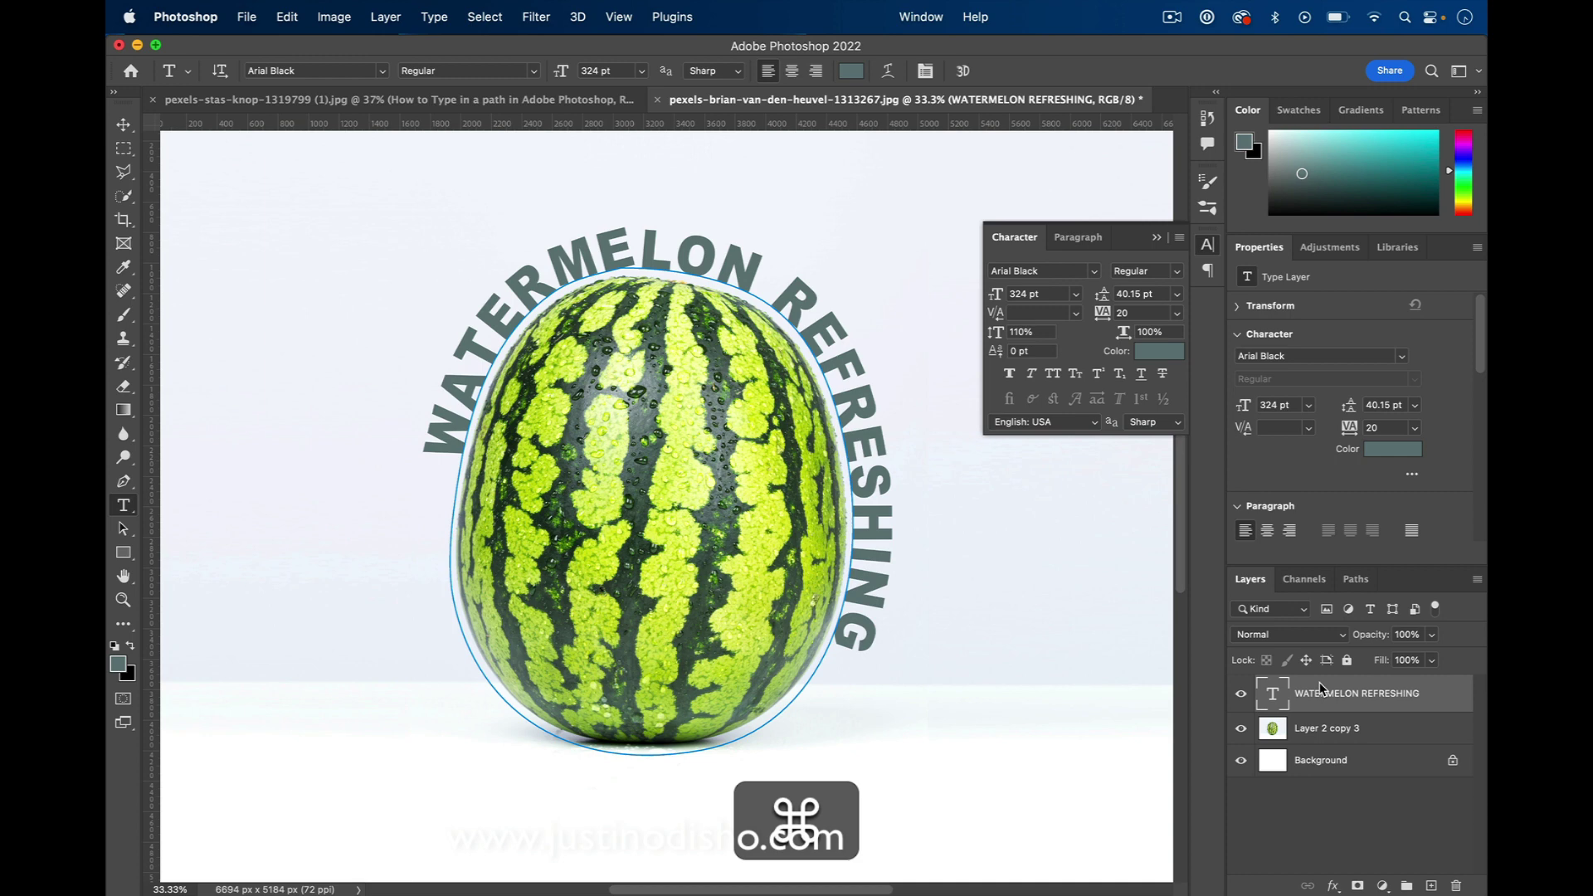
pyautogui.click(1207, 244)
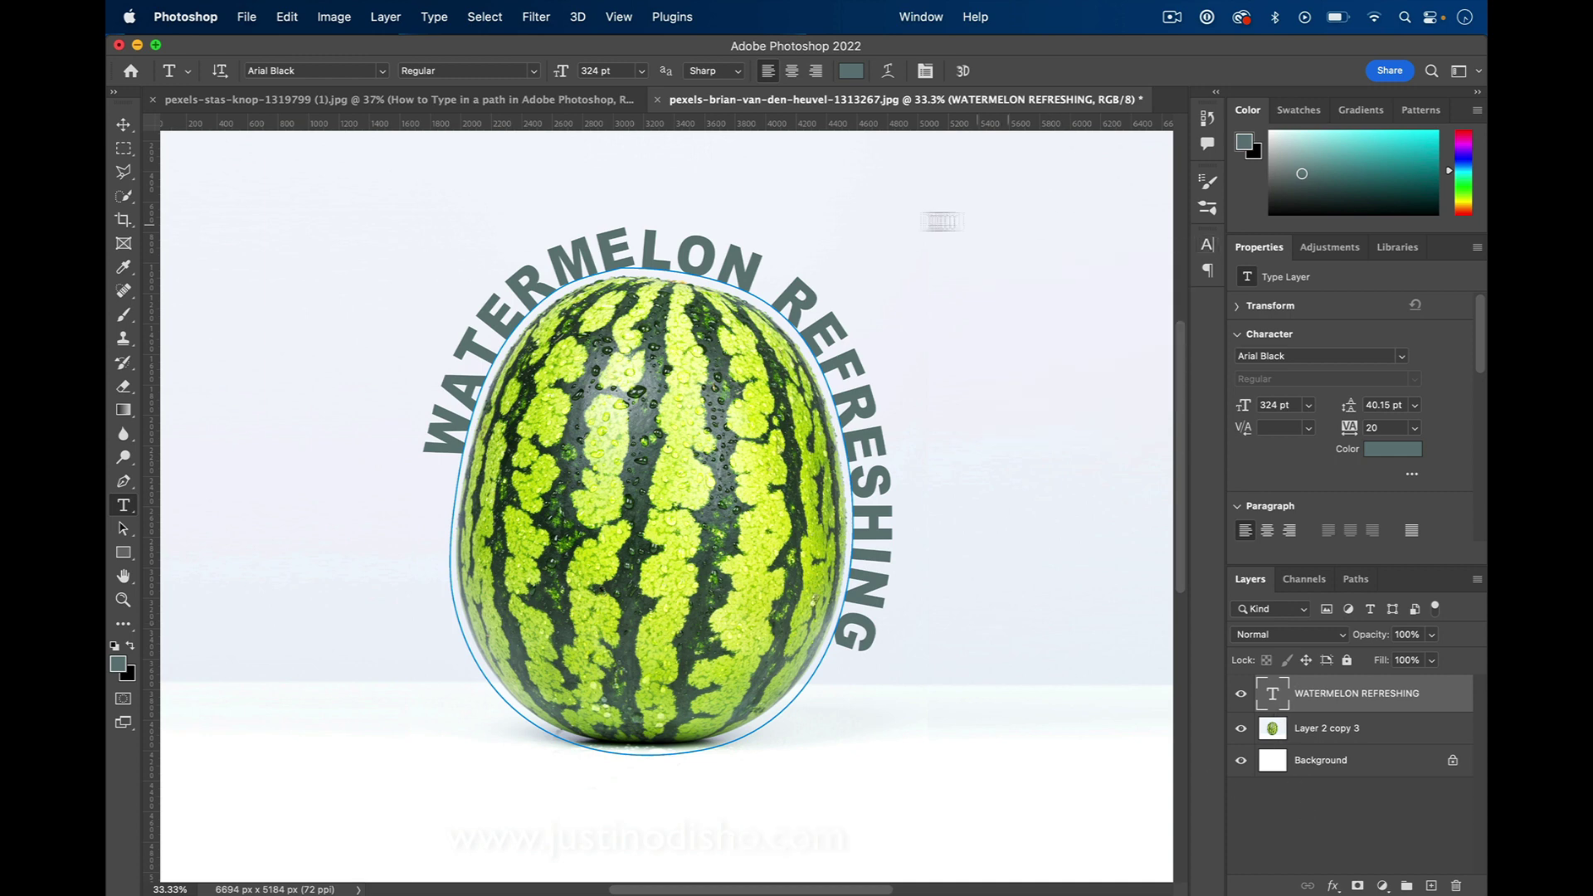
pyautogui.press('super+t')
pyautogui.moveTo(860, 258)
pyautogui.mouseDown()
pyautogui.moveTo(888, 233)
pyautogui.moveTo(868, 258)
pyautogui.mouseUp()
pyautogui.press('Return')
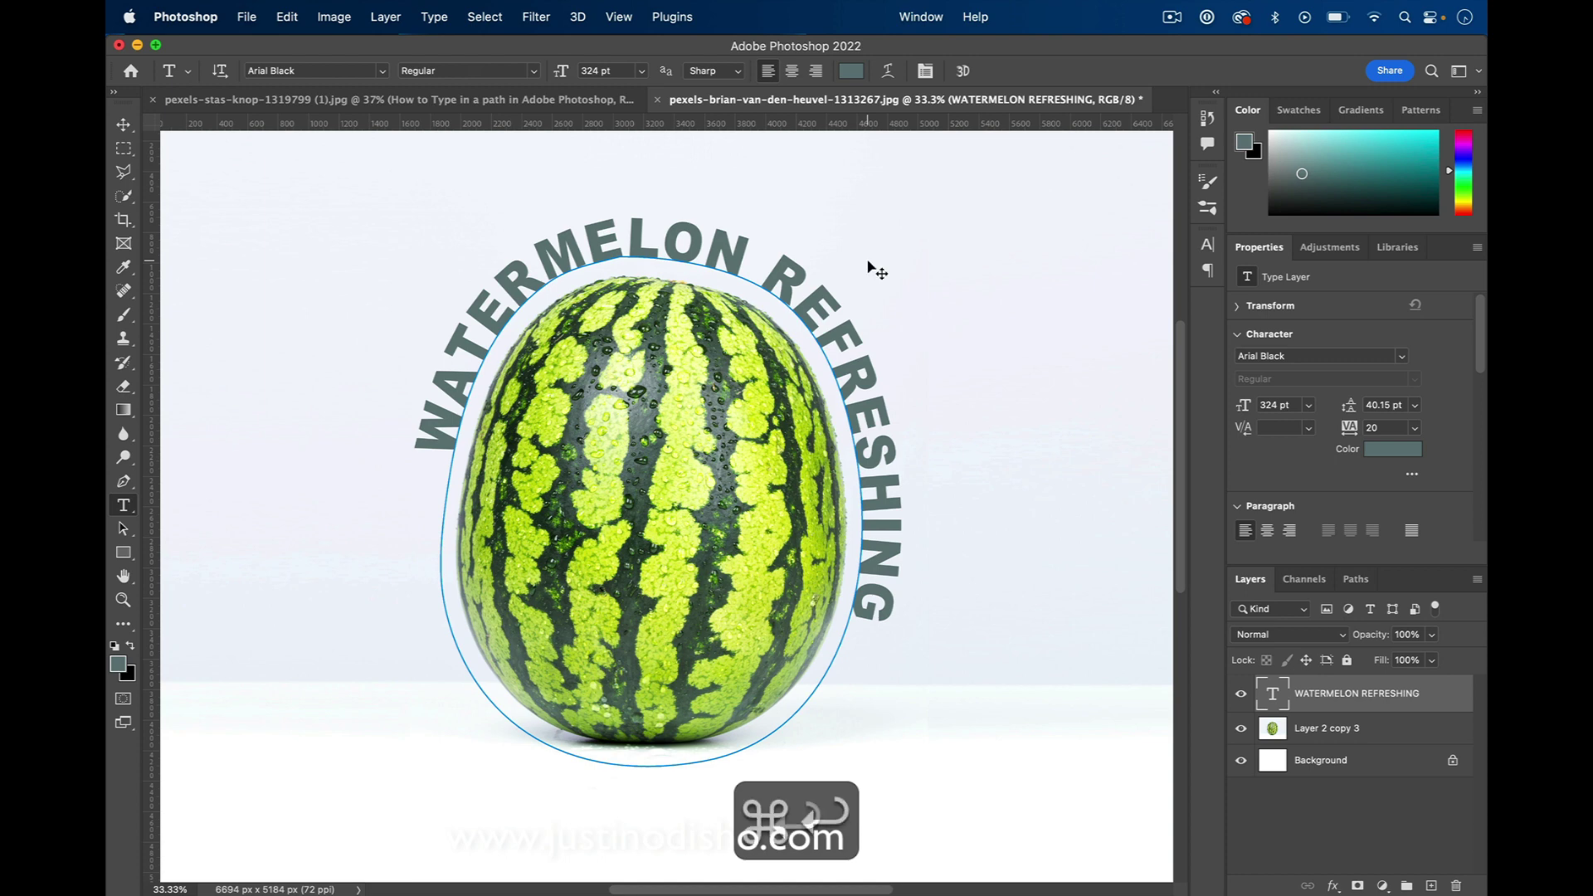
# - Try a smaller scale, undo it, and make Layer 2 copy 3 the active layer
pyautogui.press('super+t')
pyautogui.moveTo(860, 258); pyautogui.dragTo(833, 269)
pyautogui.press('Return')
pyautogui.press('super+z')
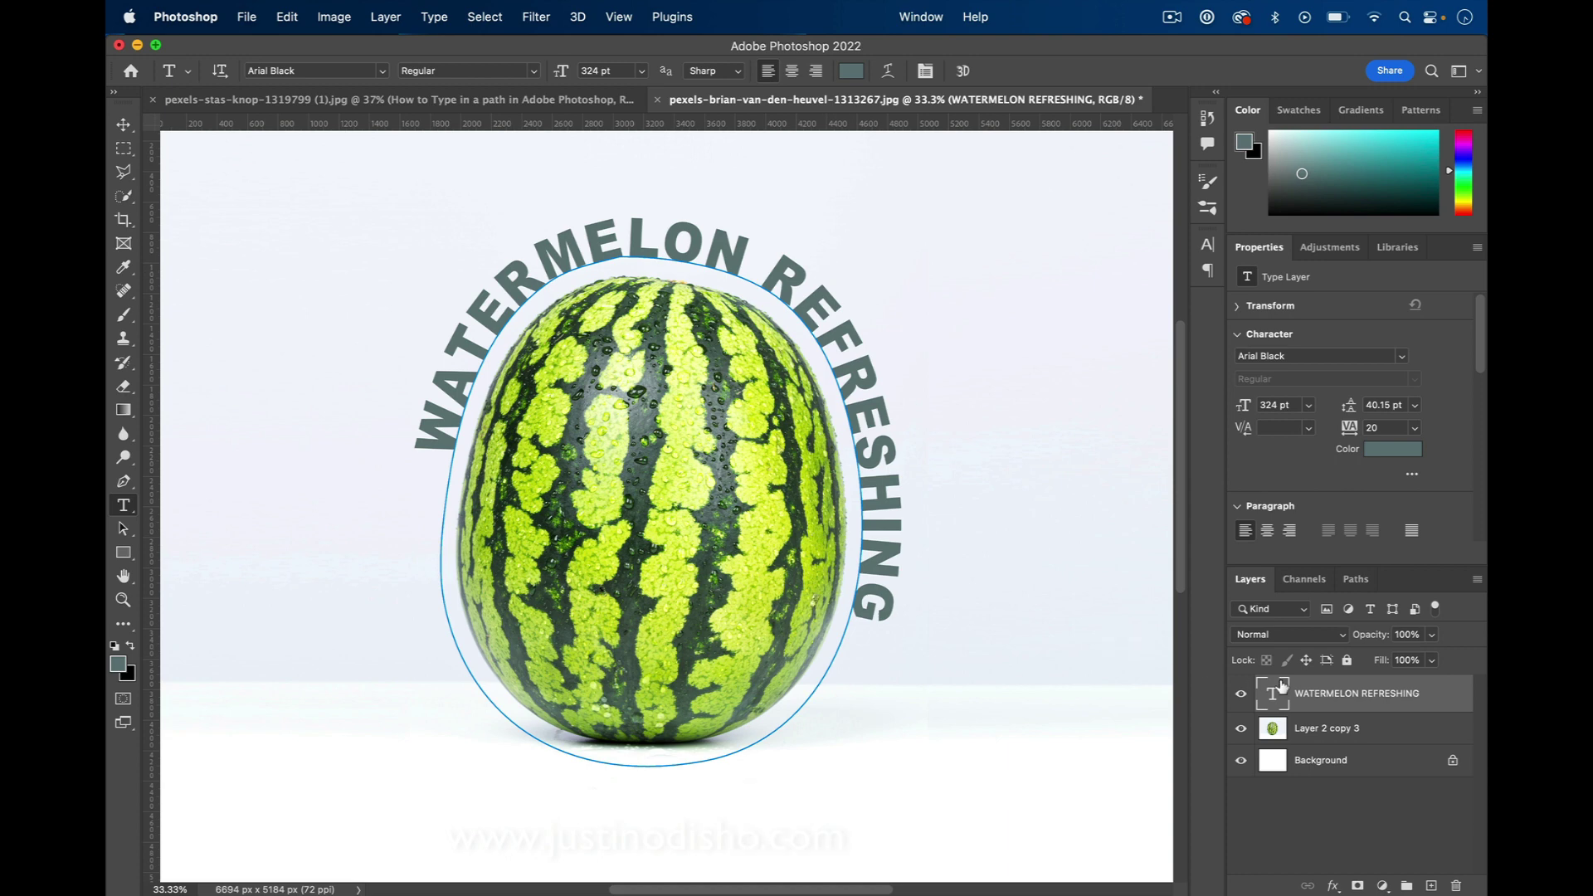
pyautogui.click(1241, 694)
pyautogui.click(1241, 696)
pyautogui.click(1317, 733)
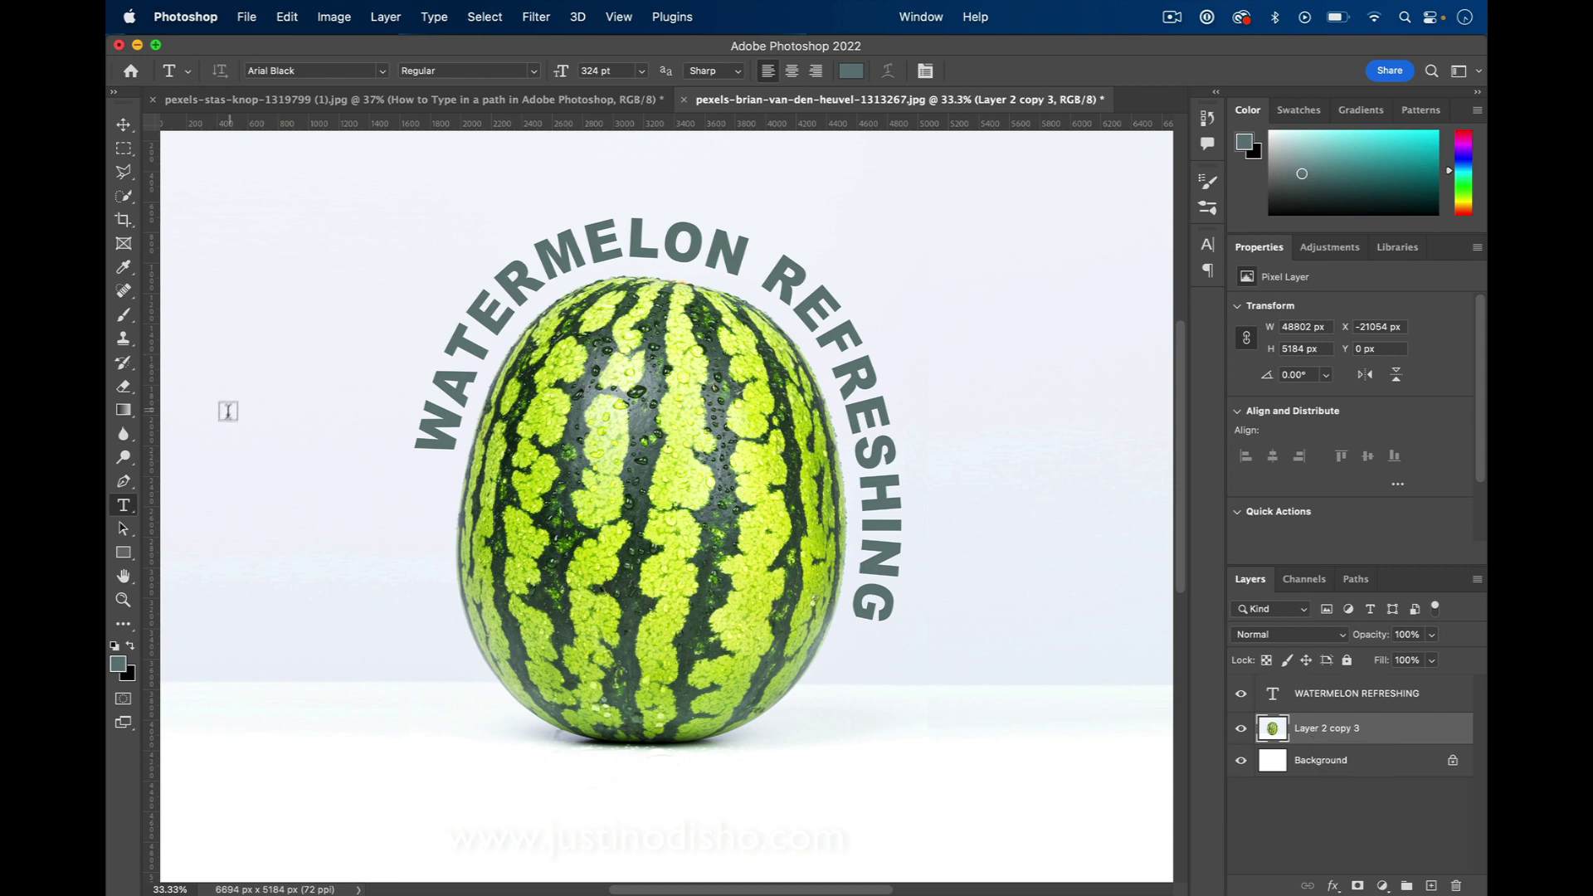
pyautogui.press('u')
pyautogui.click(122, 553)
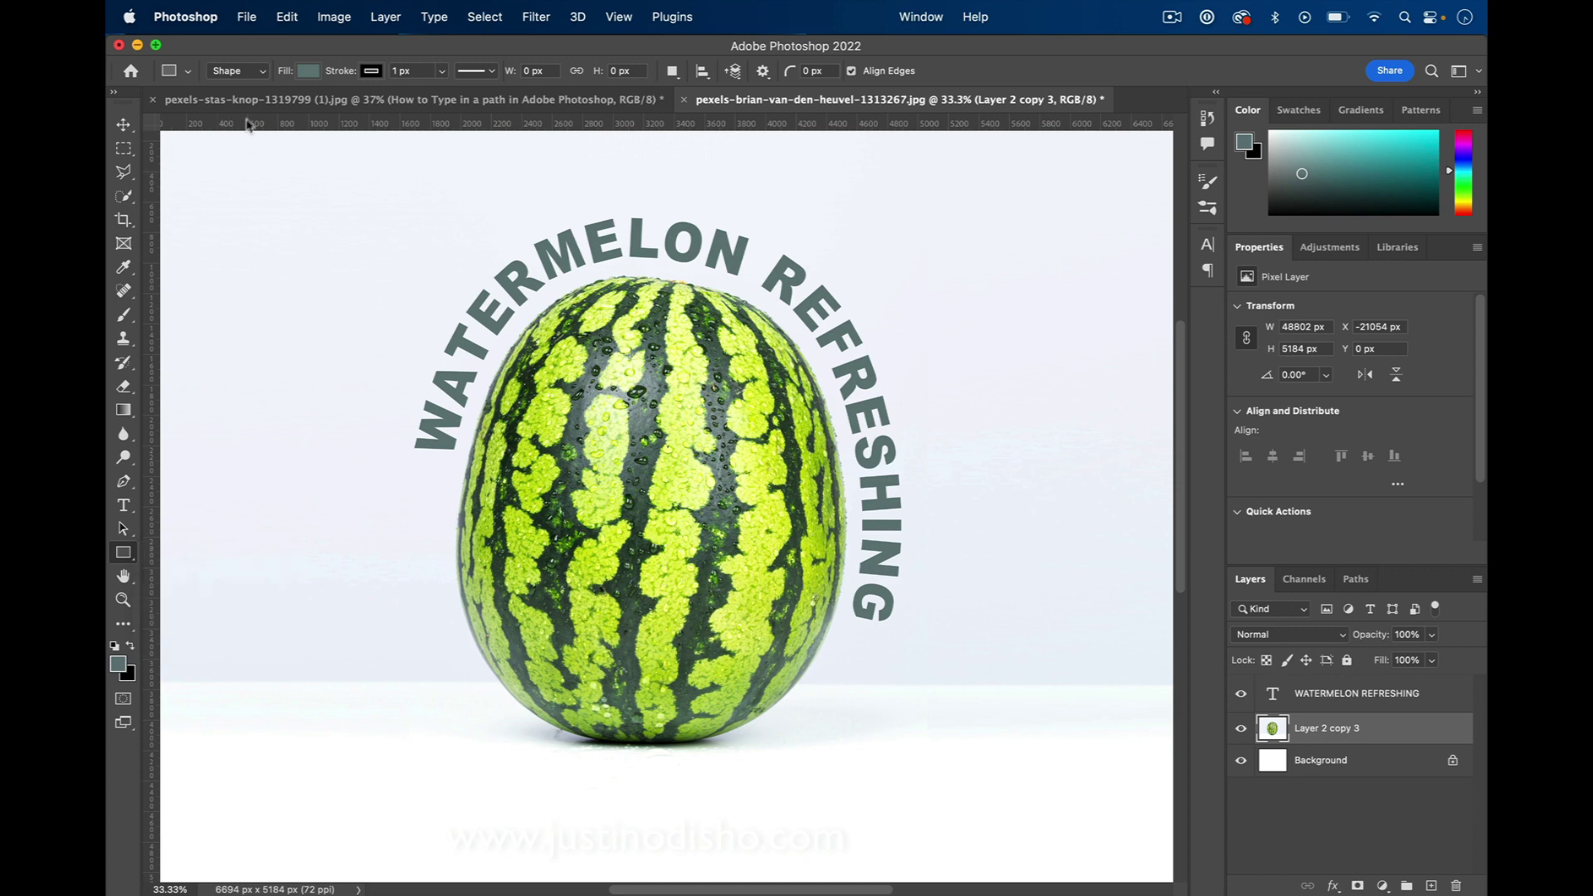
pyautogui.click(260, 73)
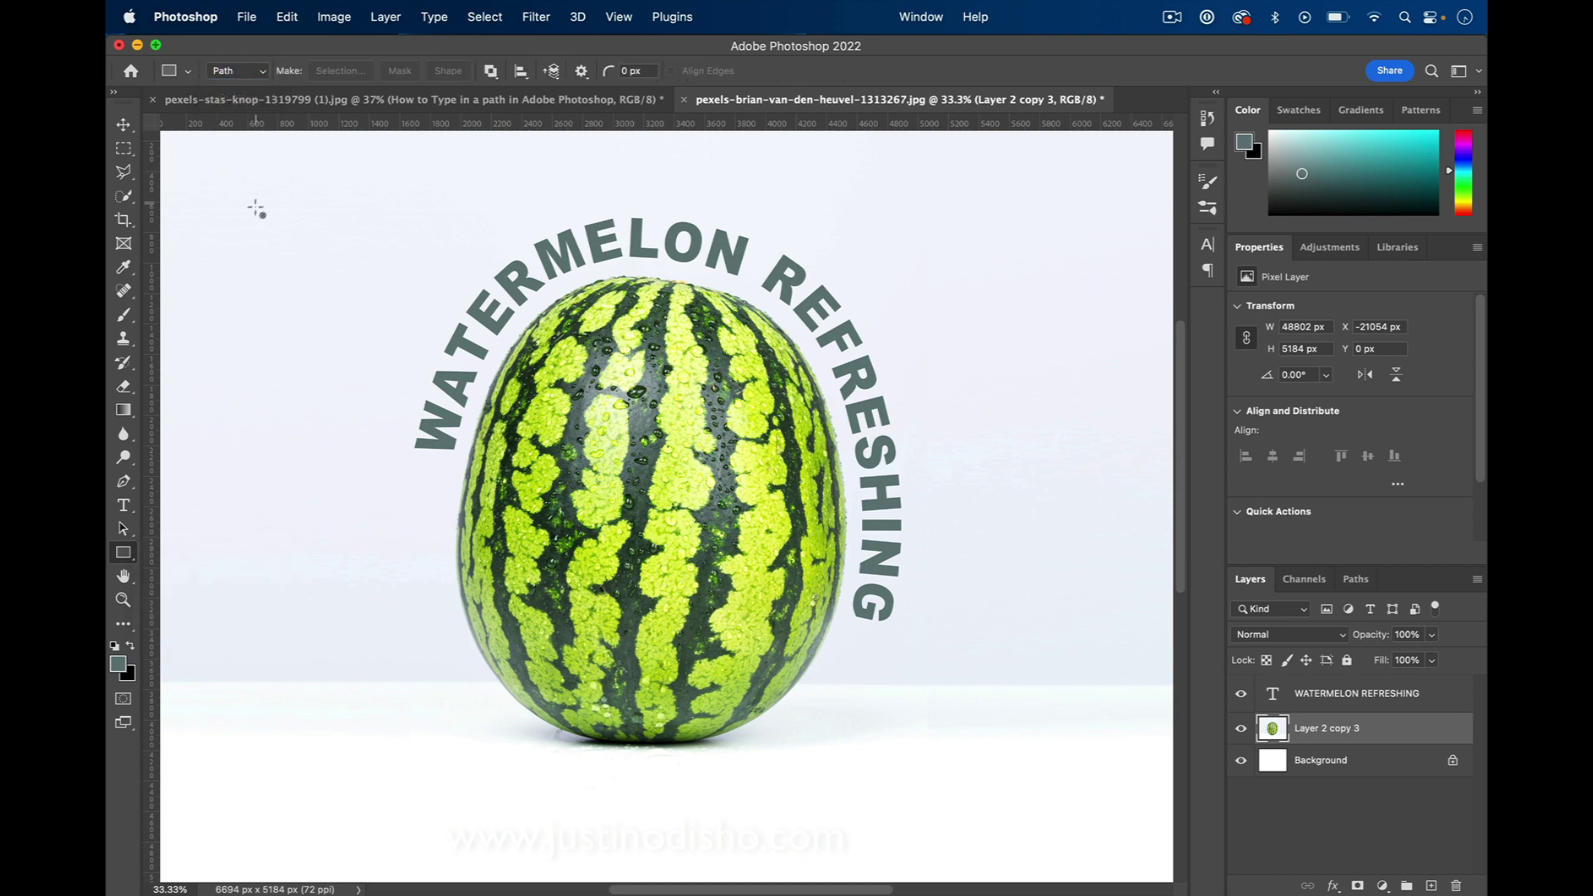
pyautogui.moveTo(241, 212); pyautogui.dragTo(408, 313)
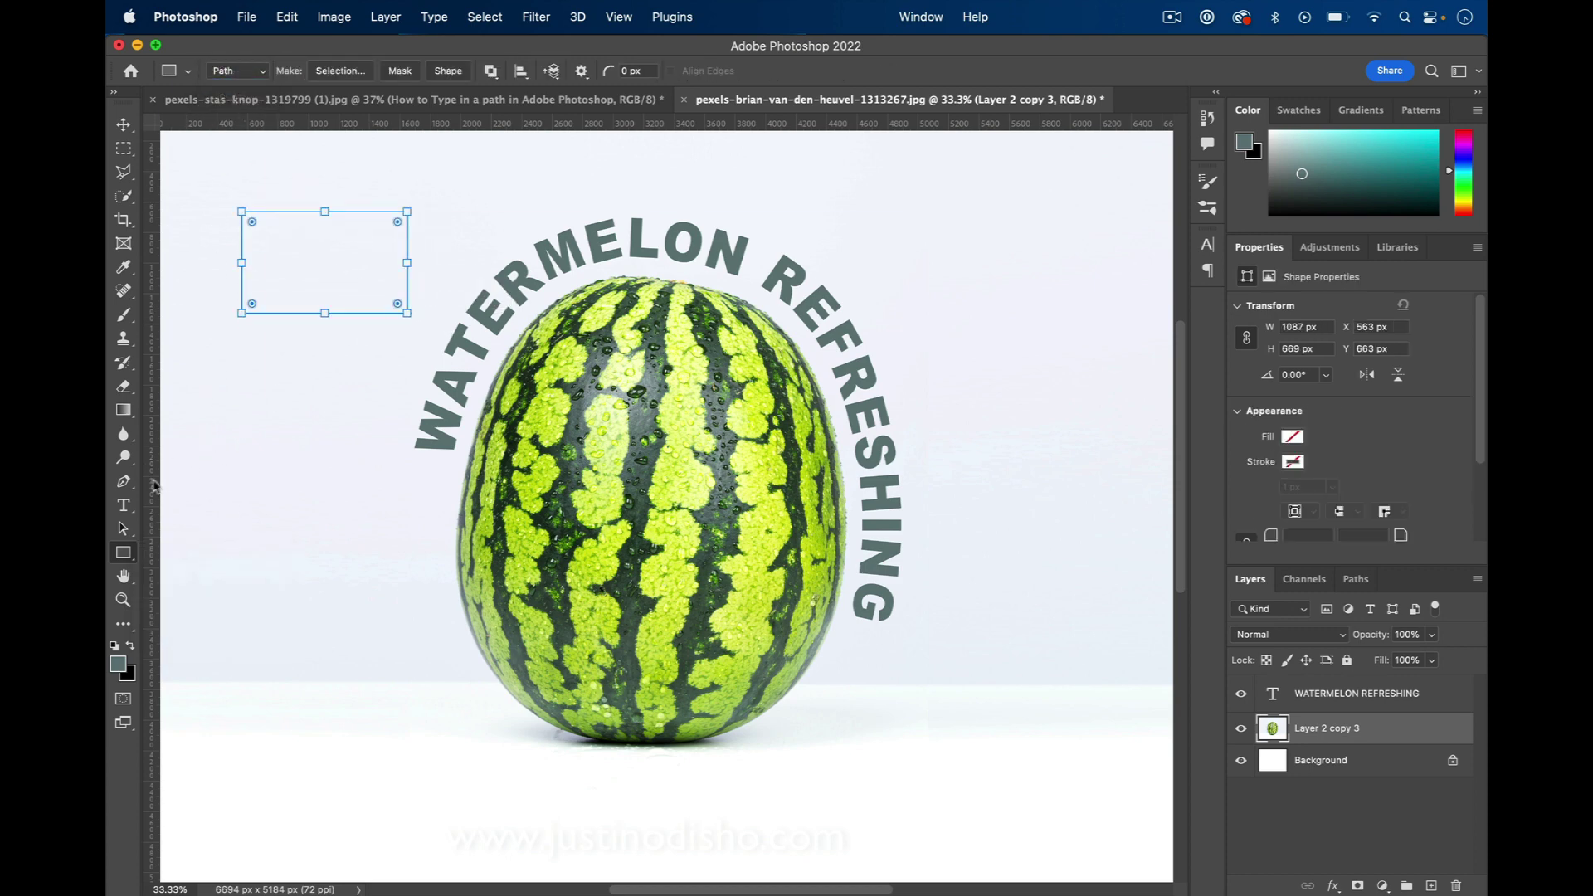
pyautogui.click(123, 506)
pyautogui.click(255, 209)
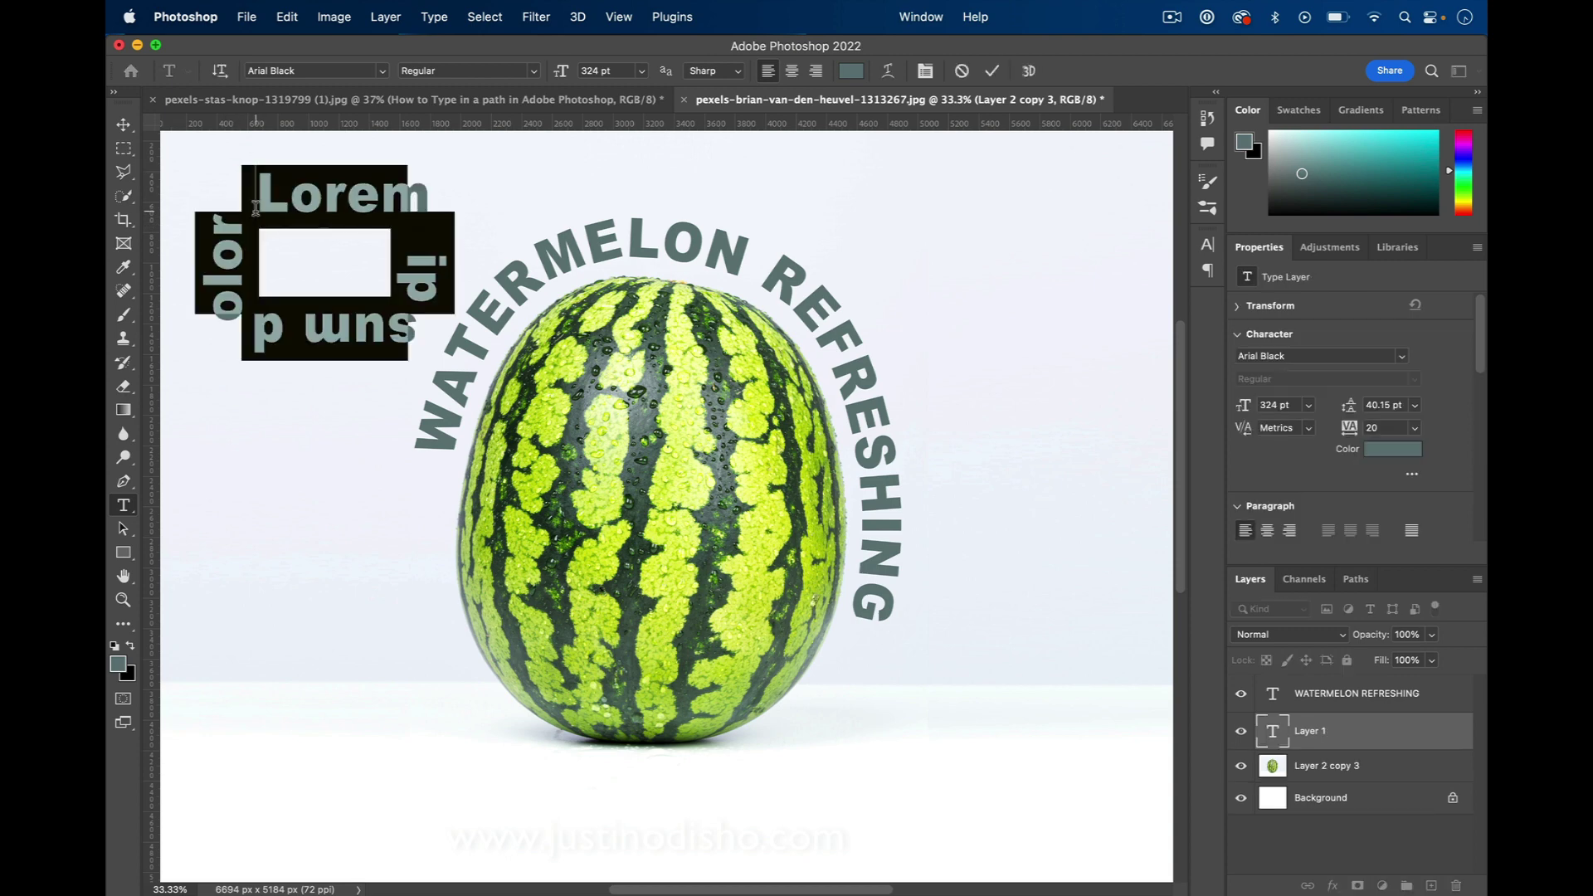
pyautogui.click(1307, 728)
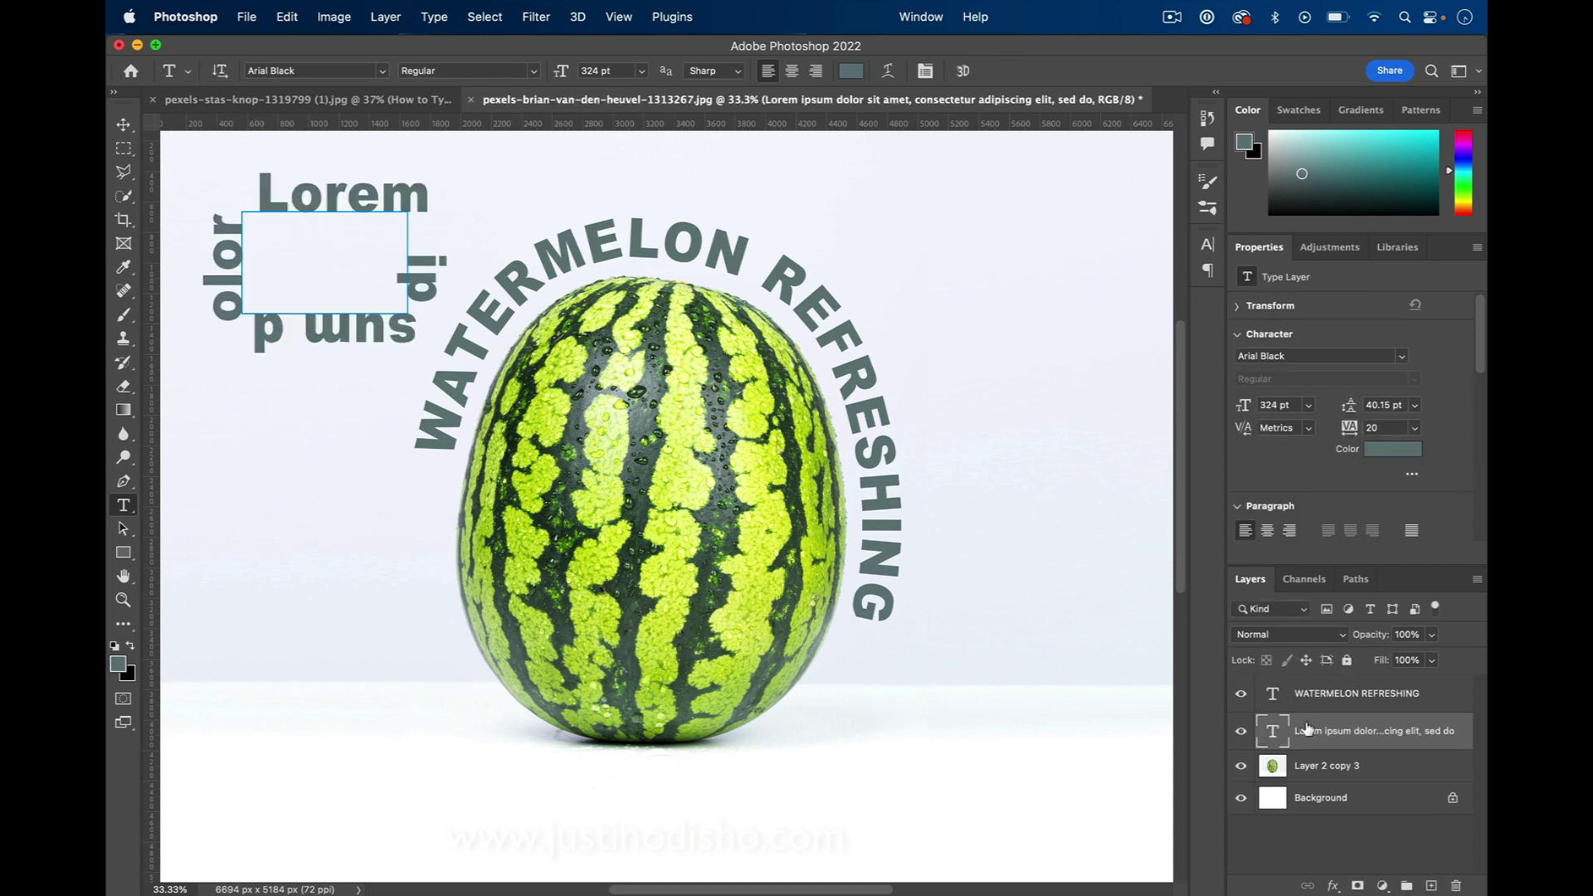
pyautogui.press('Delete')
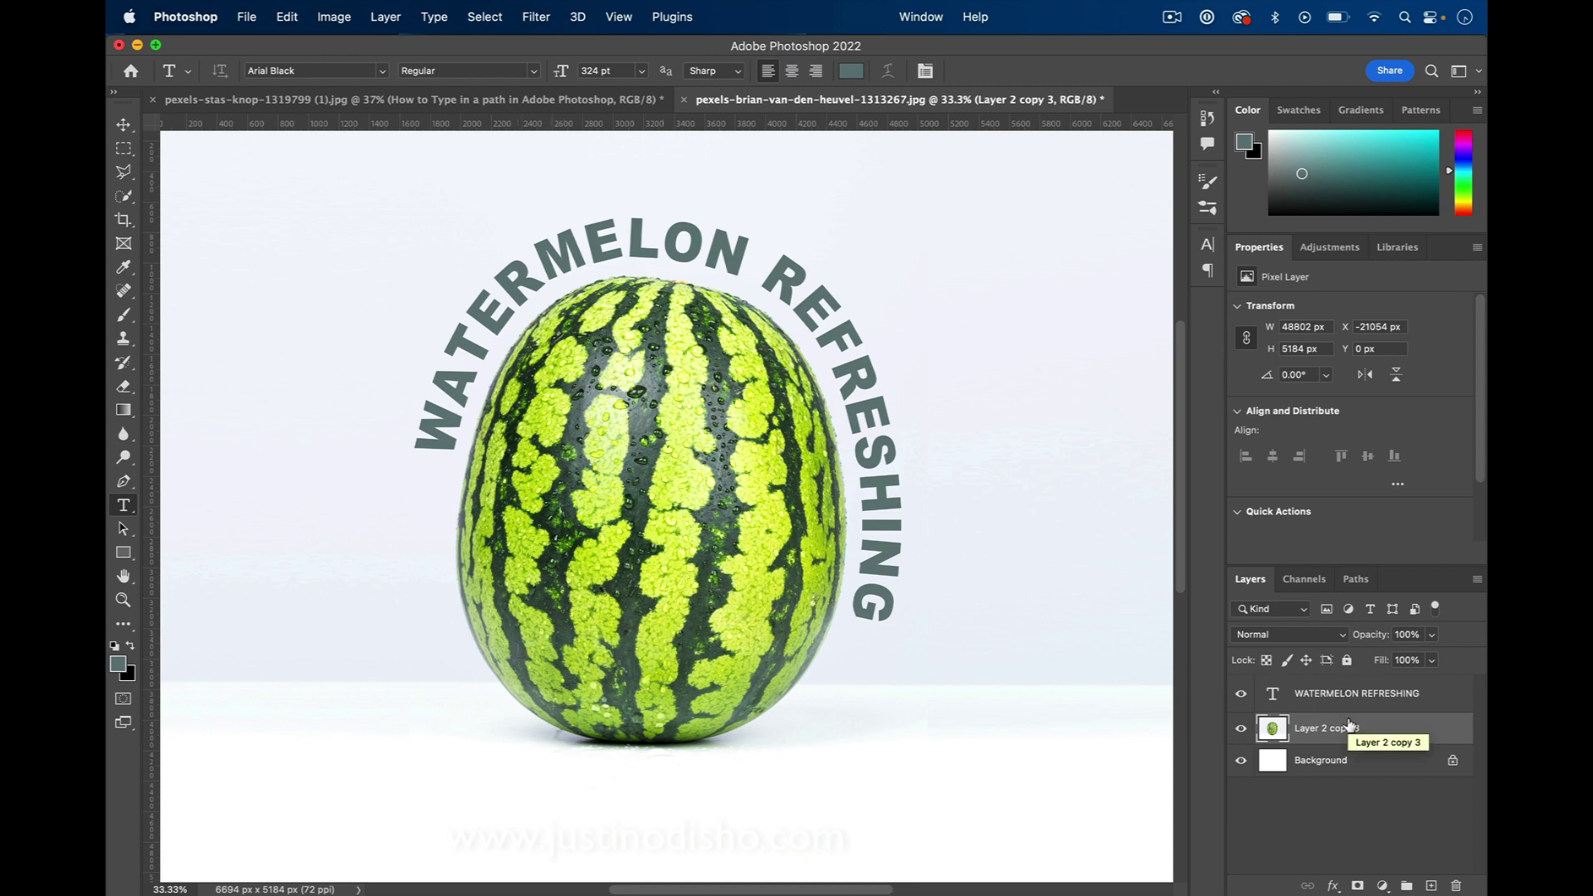
pyautogui.click(1242, 694)
pyautogui.click(1241, 694)
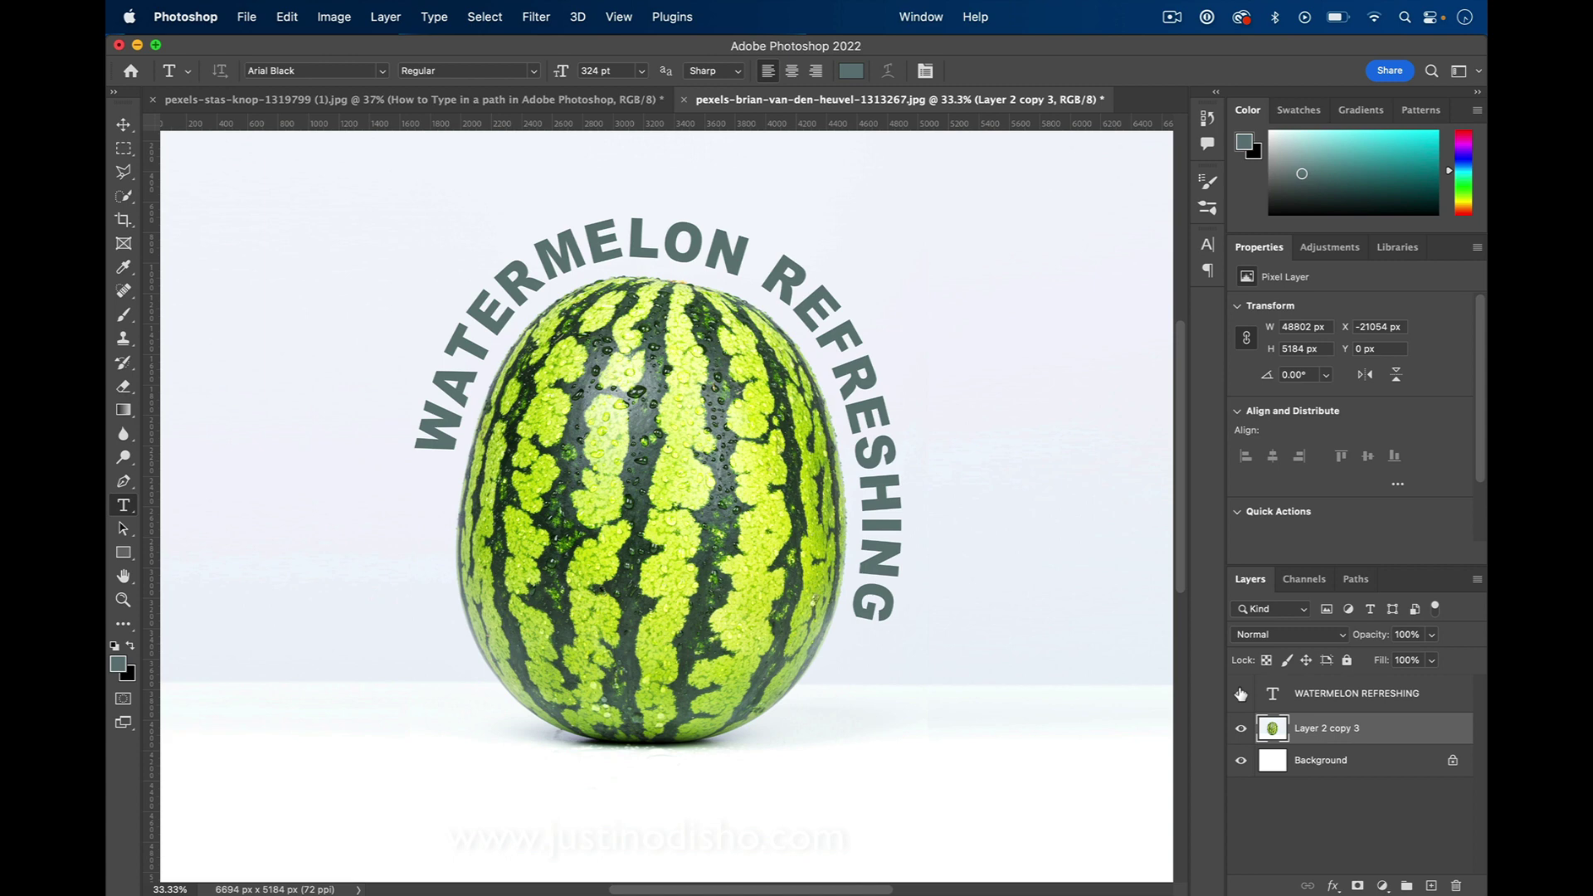